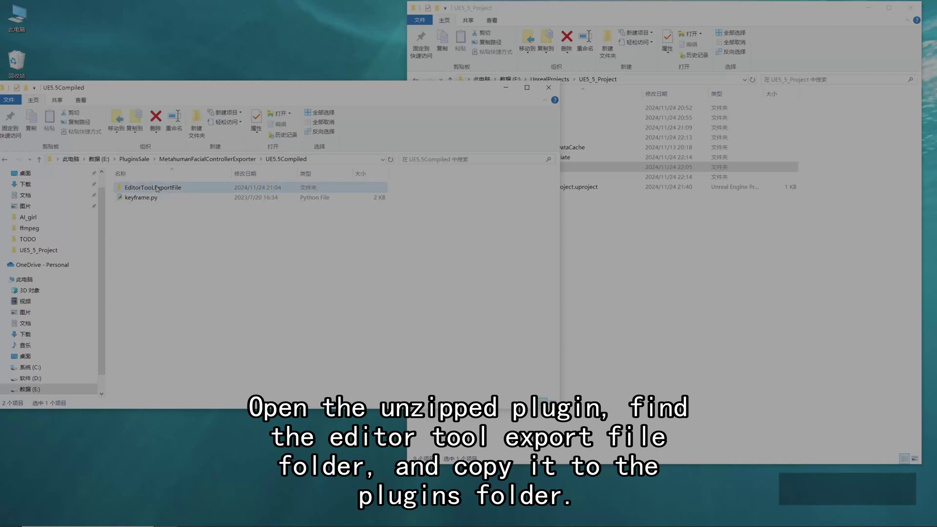
# Copy the EditorToolExportFile folder into the UE5_5_Project Plugins folder.
pyautogui.hotkey('ctrl', 'c')
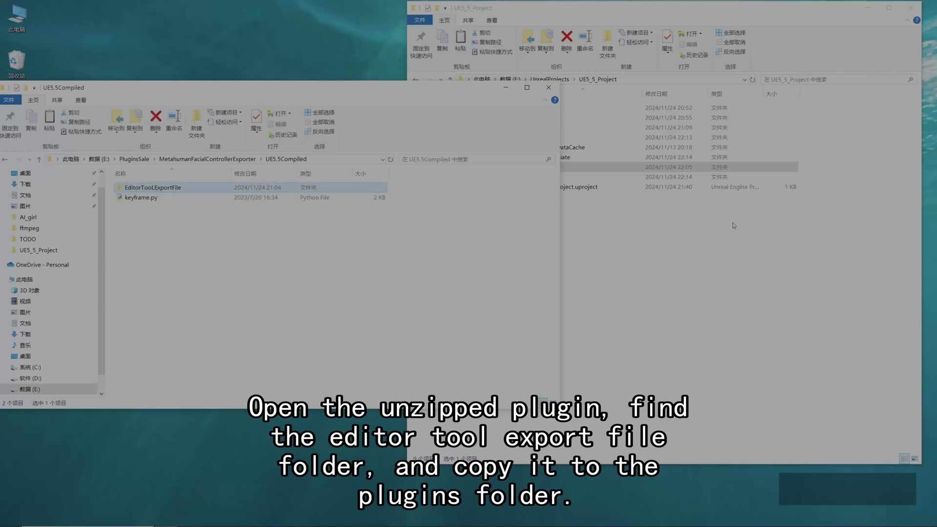
pyautogui.click(562, 169)
pyautogui.doubleClick(561, 168)
pyautogui.hotkey('ctrl', 'v')
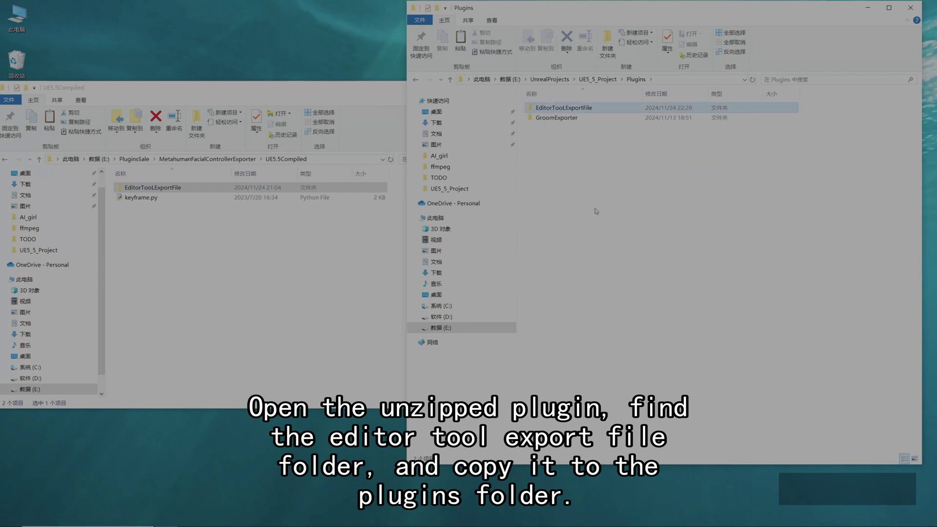
# Launch UE5_5_Project.uproject in Unreal Engine from the project folder.
pyautogui.click(599, 79)
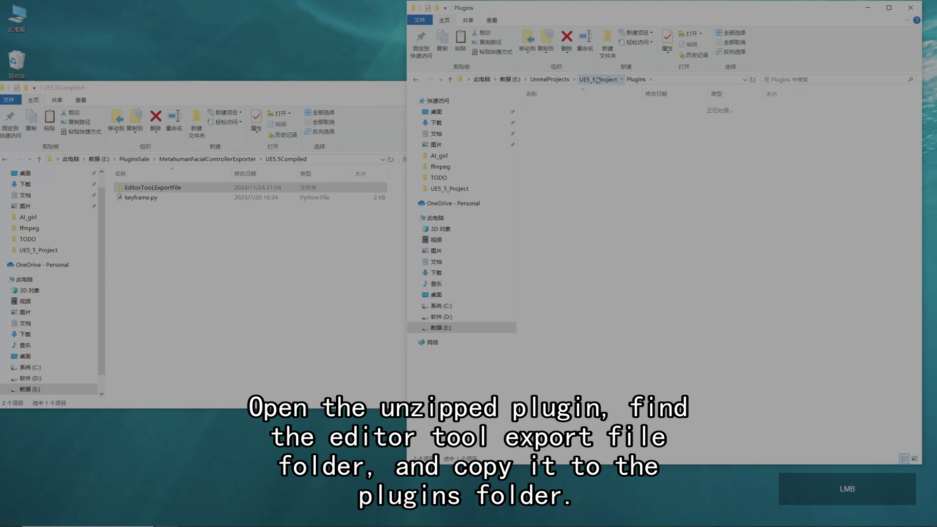
pyautogui.click(559, 188)
pyautogui.doubleClick(559, 187)
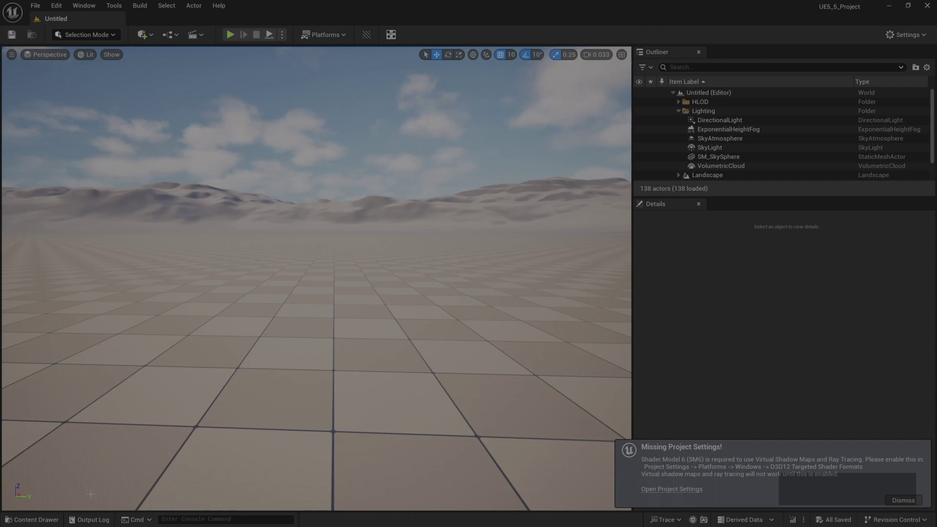
# Filter the Plugins window by 'metahuman' to confirm MetaHuman and MetaHuman SDK are enabled.
pyautogui.click(57, 6)
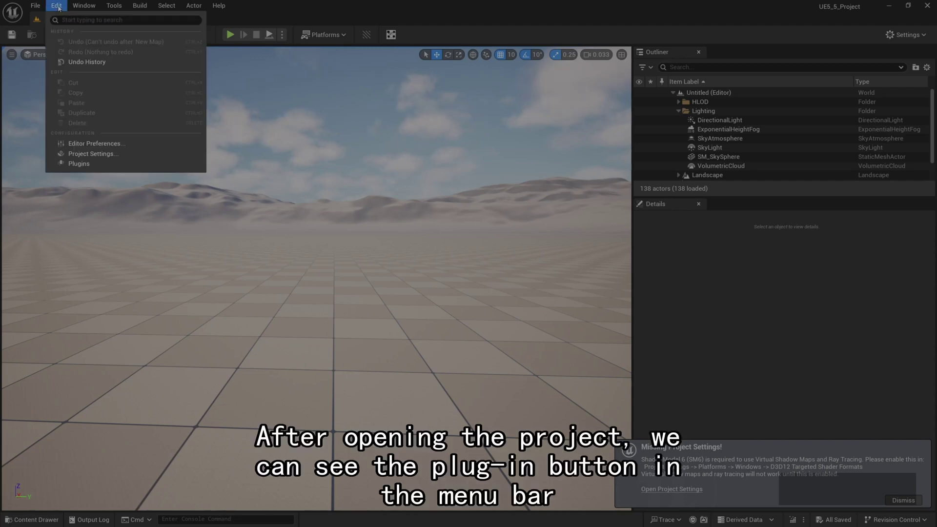
pyautogui.click(104, 169)
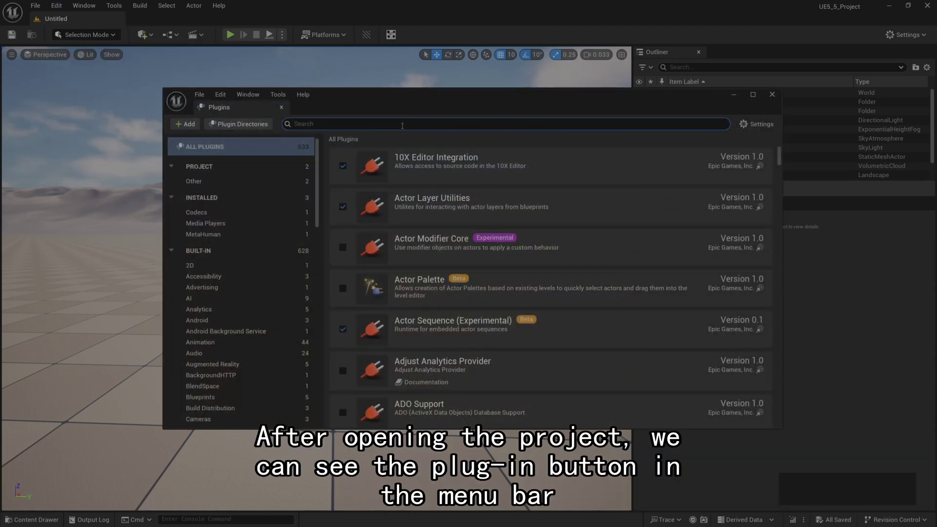
pyautogui.write('metahuma')
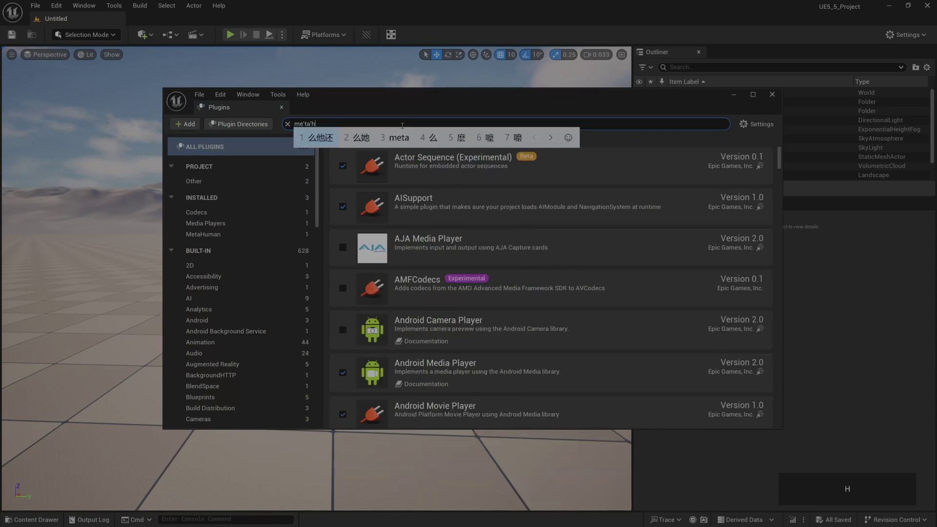
pyautogui.write('n')
pyautogui.press('Return')
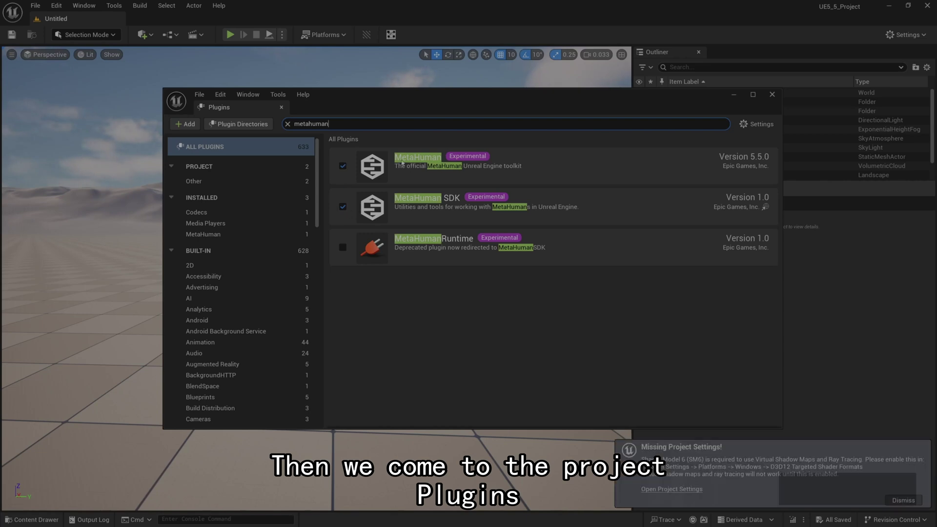
# Close the Plugins window and browse the Content Drawer to Amelia's Audio2Face folder.
pyautogui.click(772, 94)
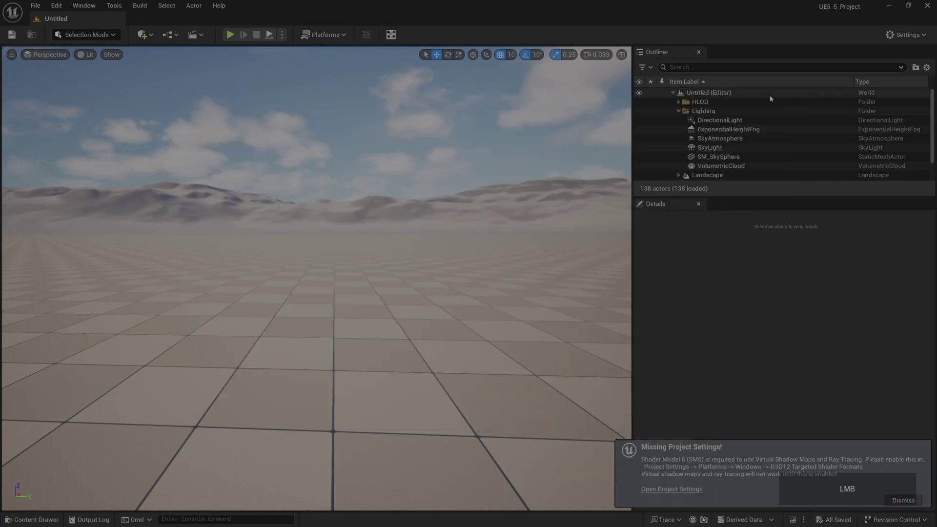
pyautogui.click(32, 520)
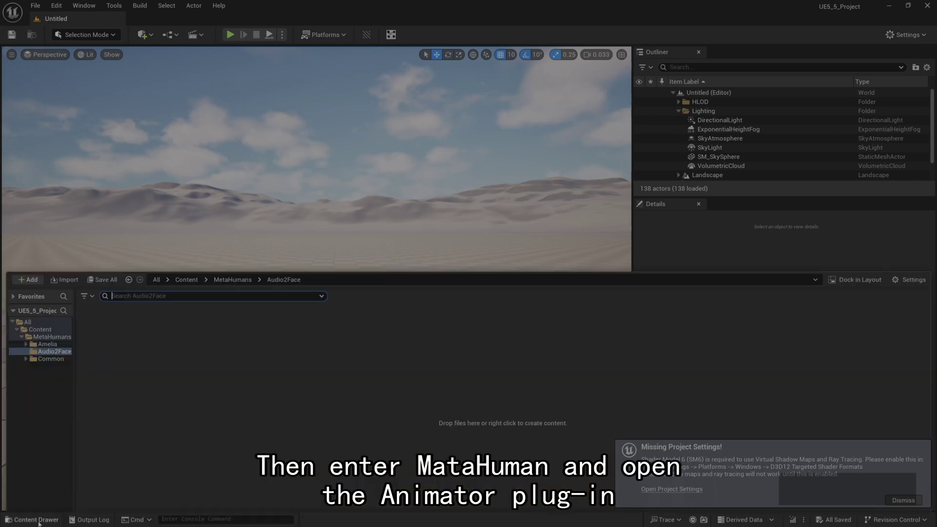
pyautogui.moveTo(77, 308); pyautogui.dragTo(128, 310)
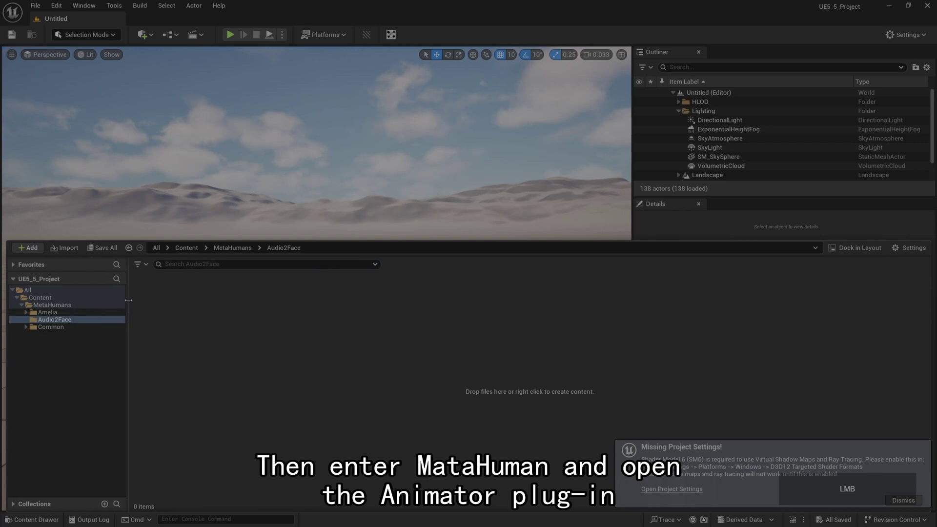
pyautogui.click(47, 313)
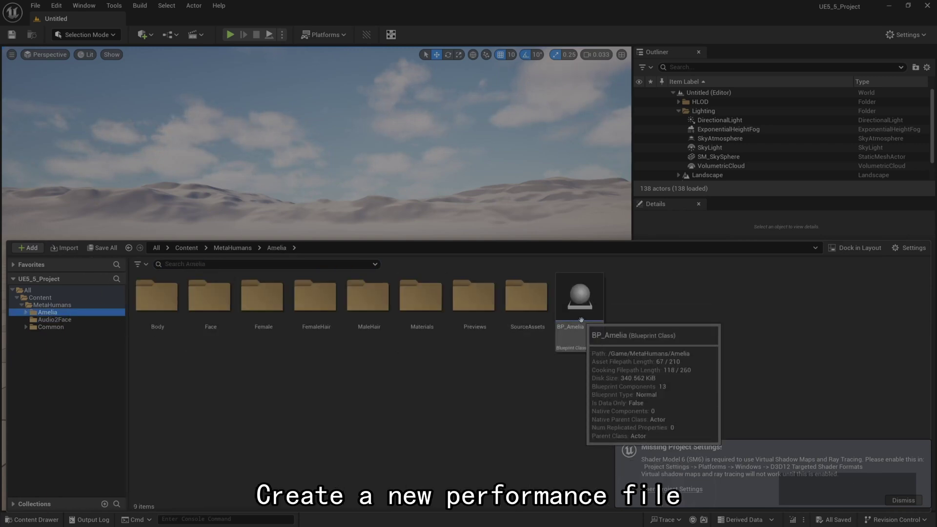
pyautogui.click(54, 320)
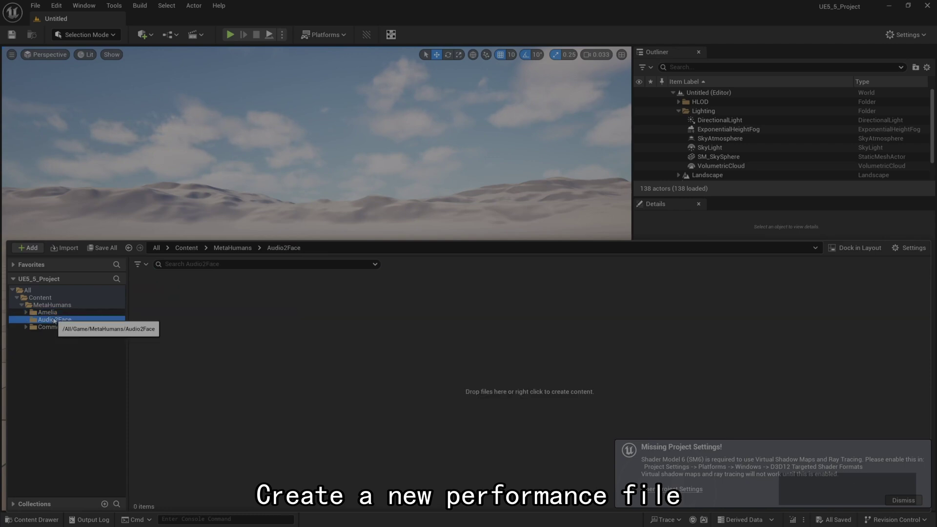
# Create a MetaHuman Performance asset named Audio2Face Performance there and save it.
pyautogui.rightClick(167, 315)
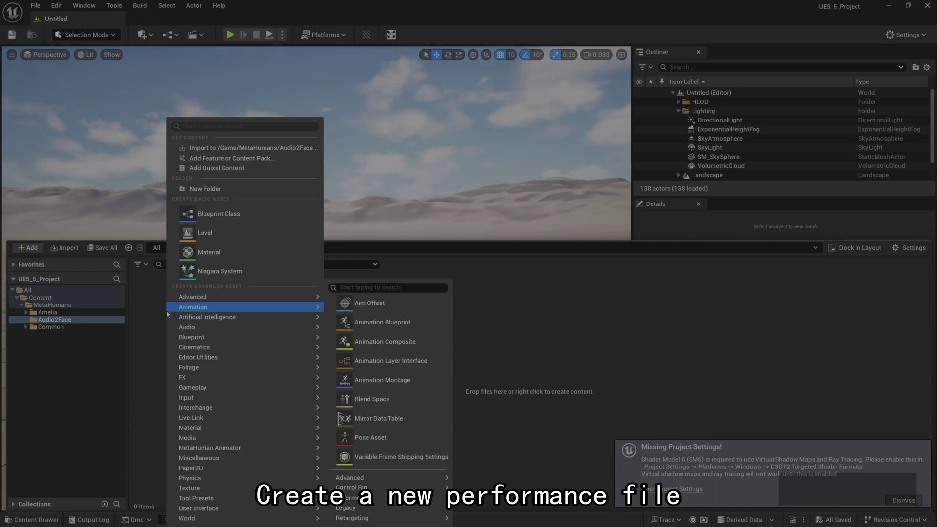
pyautogui.moveTo(316, 458)
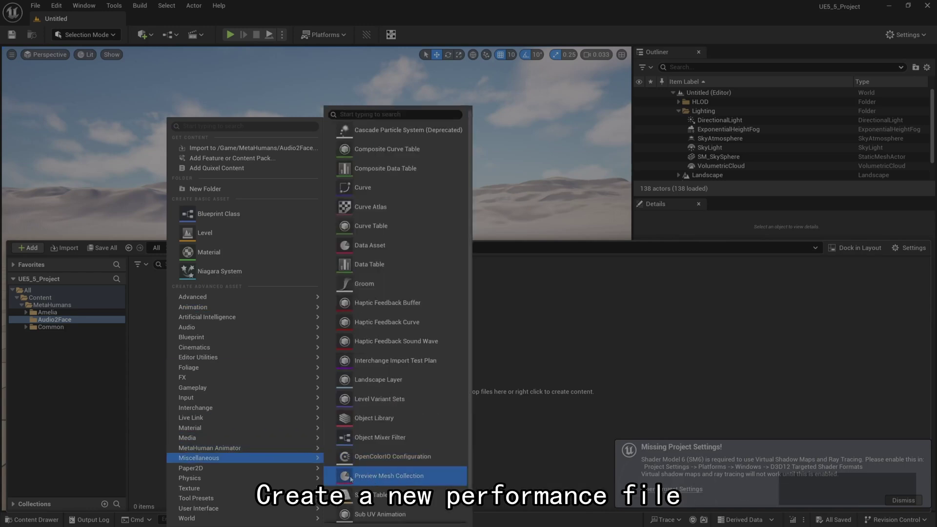
pyautogui.click(356, 496)
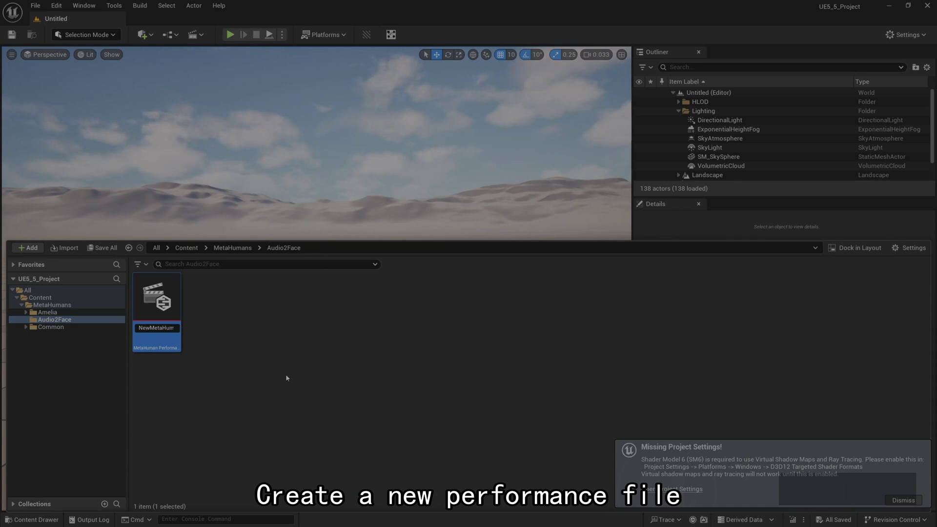
pyautogui.write('NewMetaHumanP')
pyautogui.press('BackSpace')
pyautogui.press('BackSpace')
pyautogui.press('BackSpace')
pyautogui.press('BackSpace')
pyautogui.press('BackSpace')
pyautogui.press('BackSpace')
pyautogui.press('BackSpace')
pyautogui.press('BackSpace')
pyautogui.press('BackSpace')
pyautogui.press('BackSpace')
pyautogui.press('BackSpace')
pyautogui.press('BackSpace')
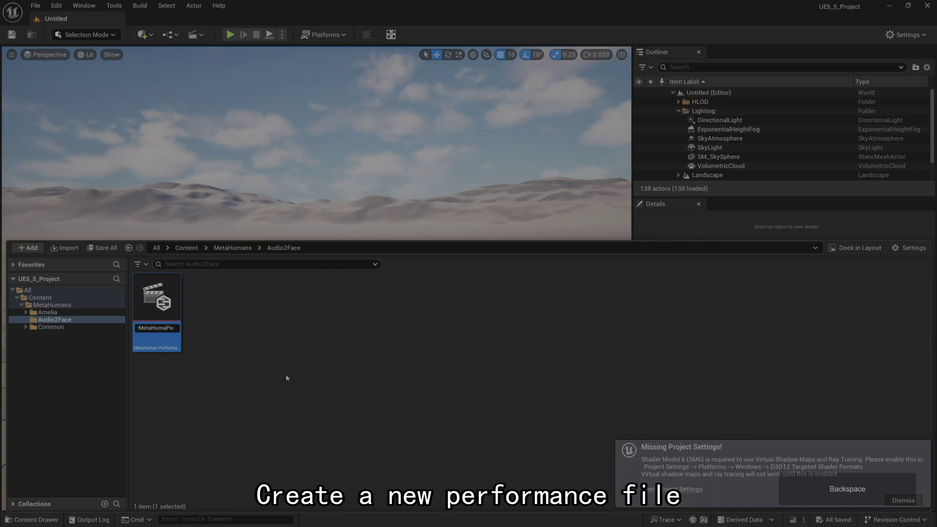
pyautogui.write('Audio2Face')
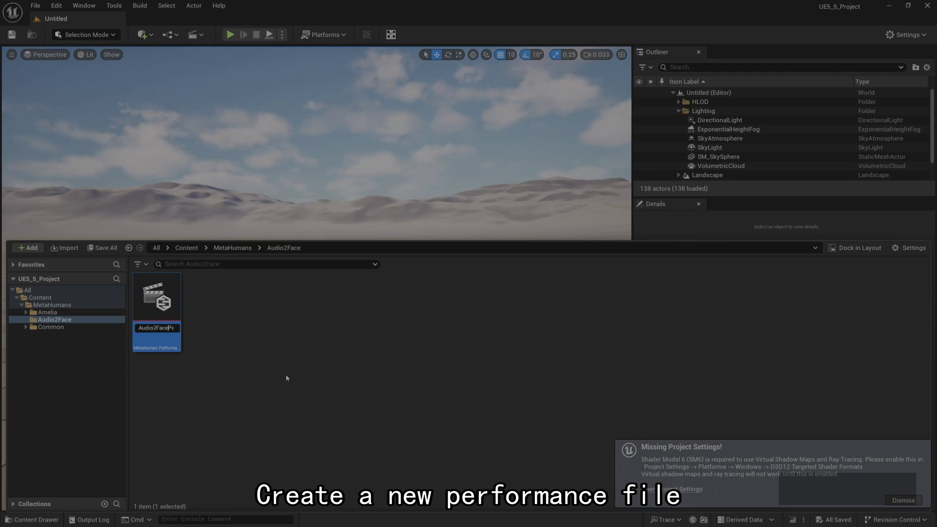
pyautogui.press('Return')
pyautogui.hotkey('ctrl', 's')
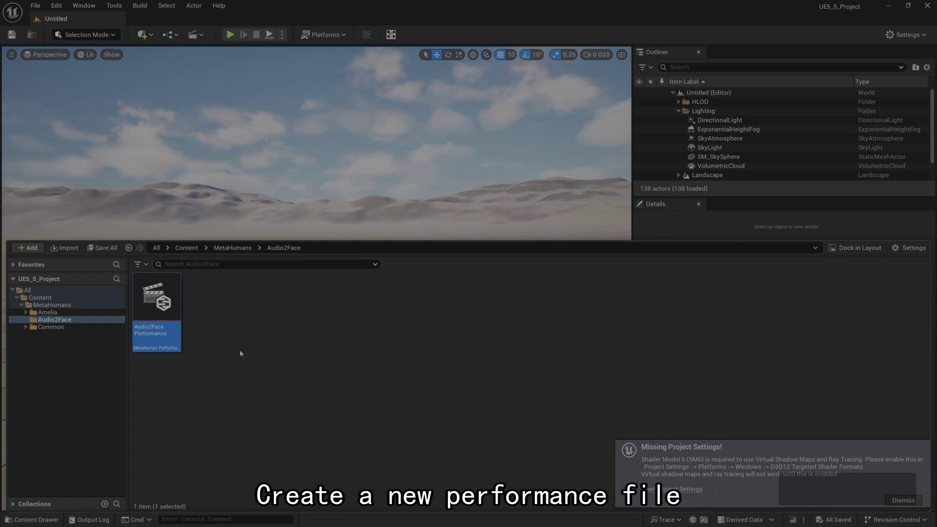
pyautogui.press('super')
# Drag marting.wav from Explorer into the Audio2Face folder and preview the imported marting sound.
pyautogui.moveTo(168, 519)
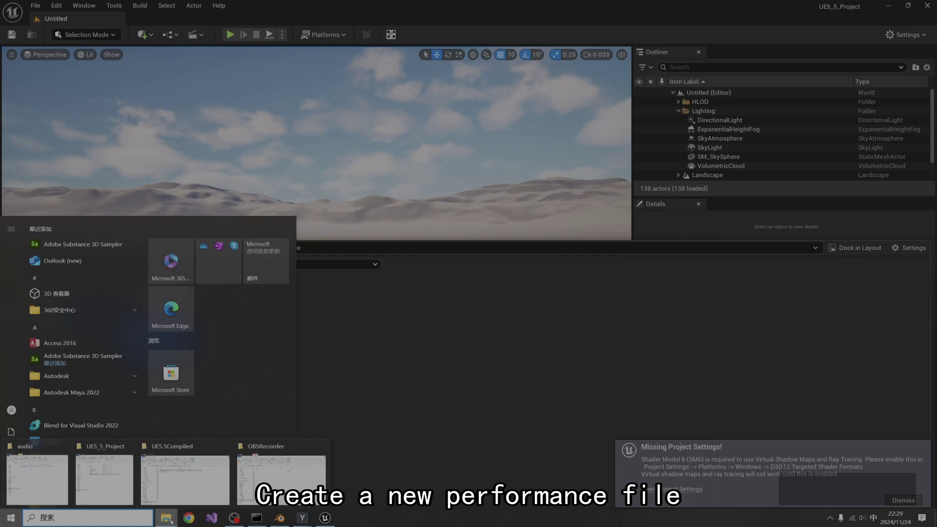
pyautogui.click(37, 478)
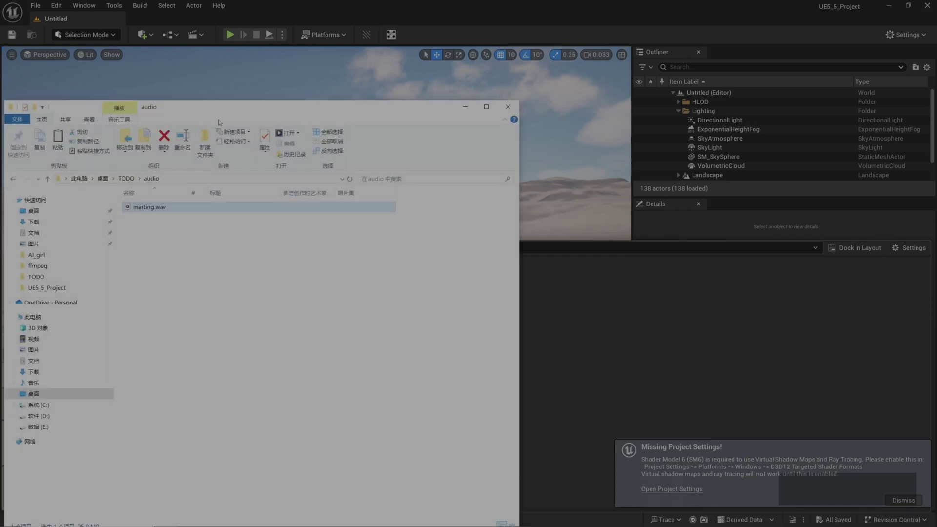
pyautogui.moveTo(218, 122); pyautogui.dragTo(564, 288)
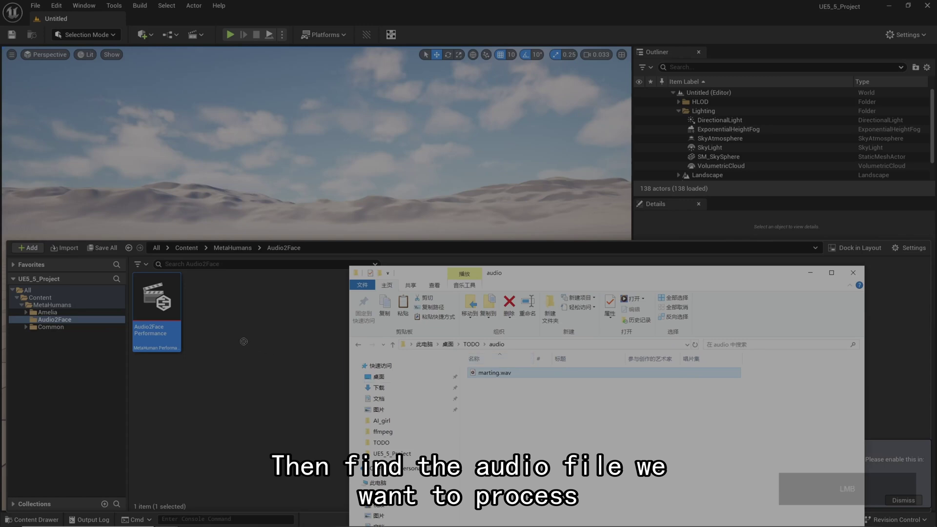
pyautogui.moveTo(236, 344); pyautogui.dragTo(238, 344)
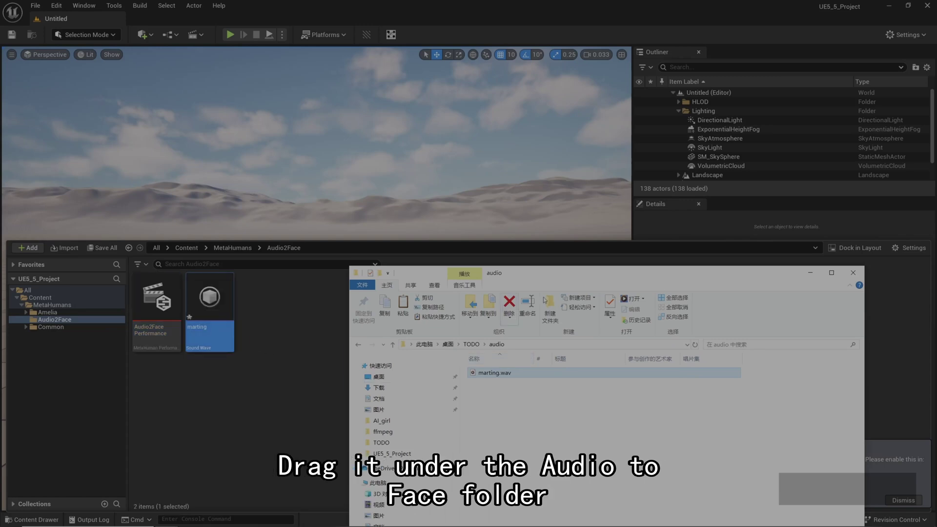
pyautogui.click(810, 274)
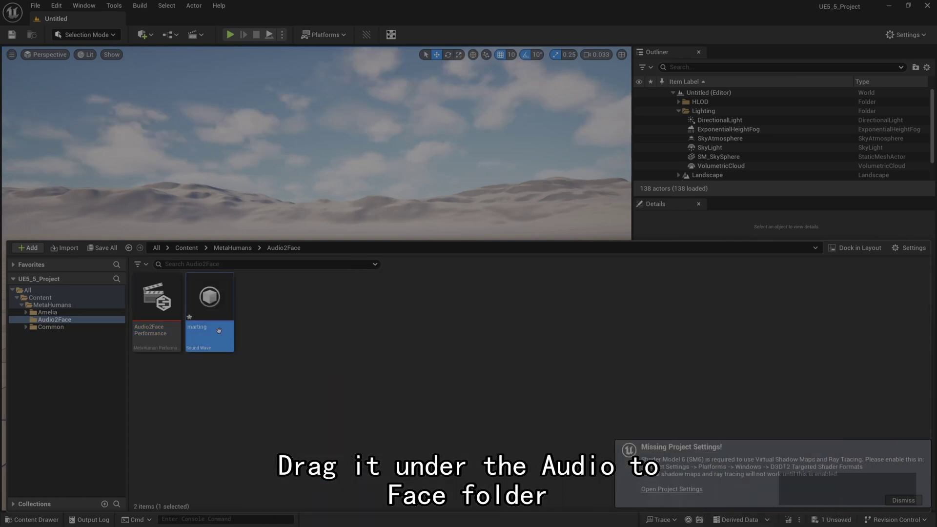
pyautogui.click(213, 307)
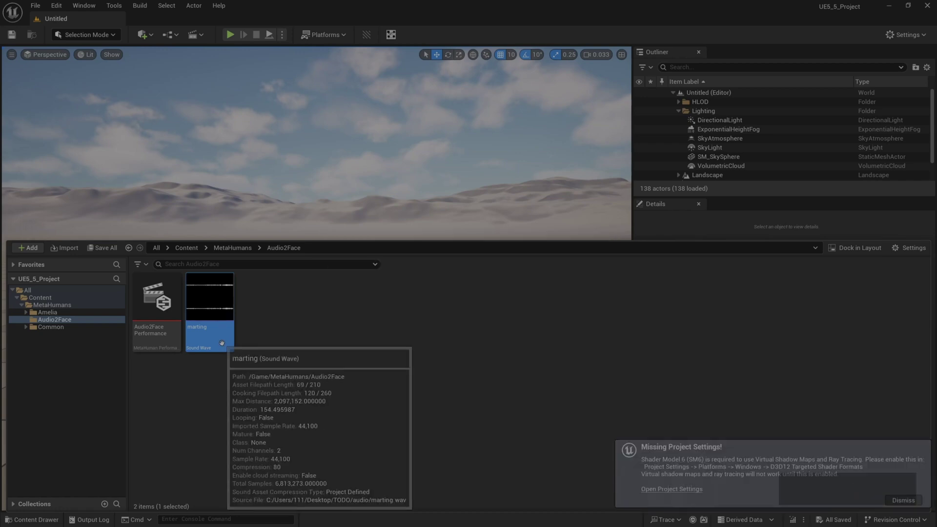
# Open Audio2Face Performance, set its input type to Audio, and assign marting as the audio.
pyautogui.doubleClick(159, 304)
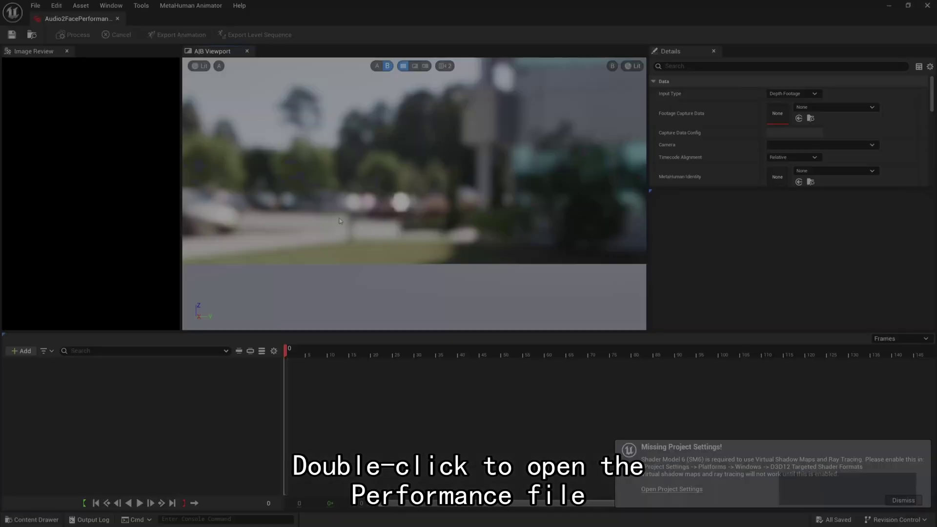
pyautogui.click(791, 94)
pyautogui.click(779, 110)
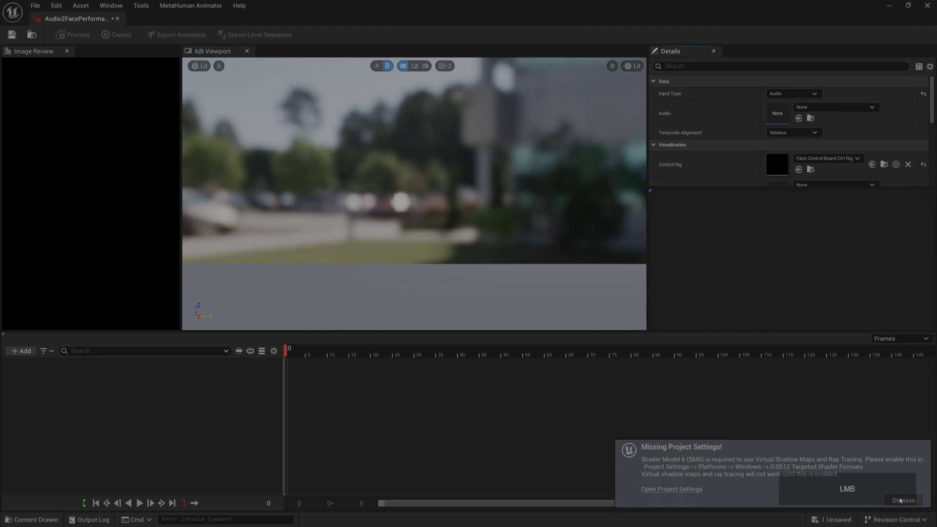
pyautogui.click(900, 500)
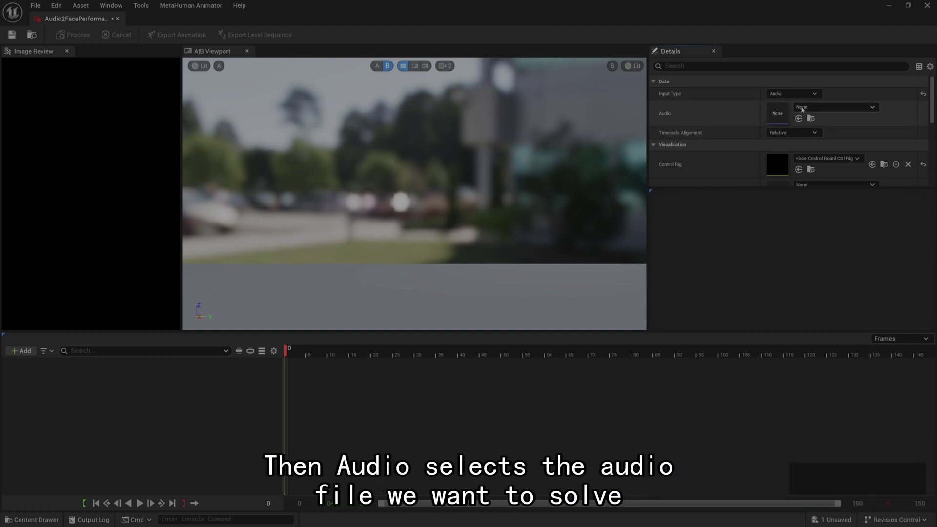
pyautogui.click(828, 109)
pyautogui.click(830, 240)
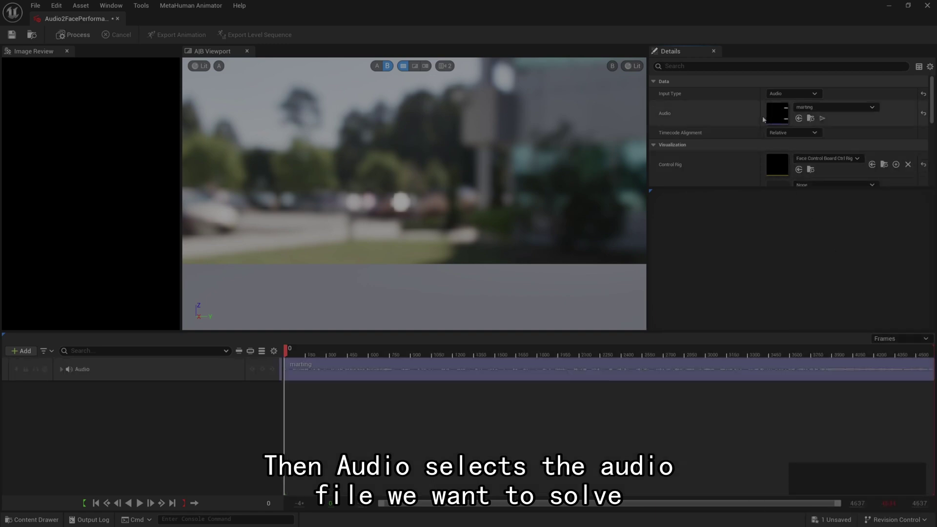
# Set the Visualization Mesh to Amelia_FaceMesh.
pyautogui.scroll(-2, 769, 136)
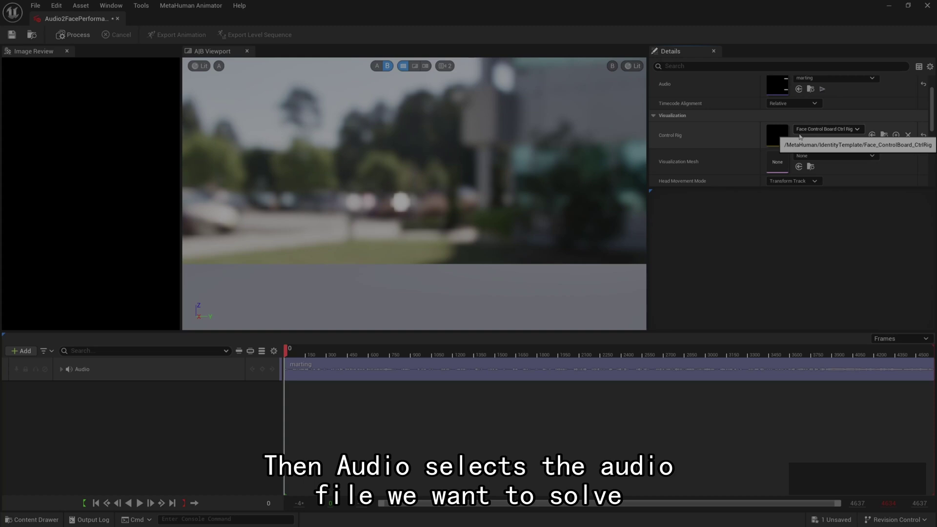
pyautogui.click(834, 156)
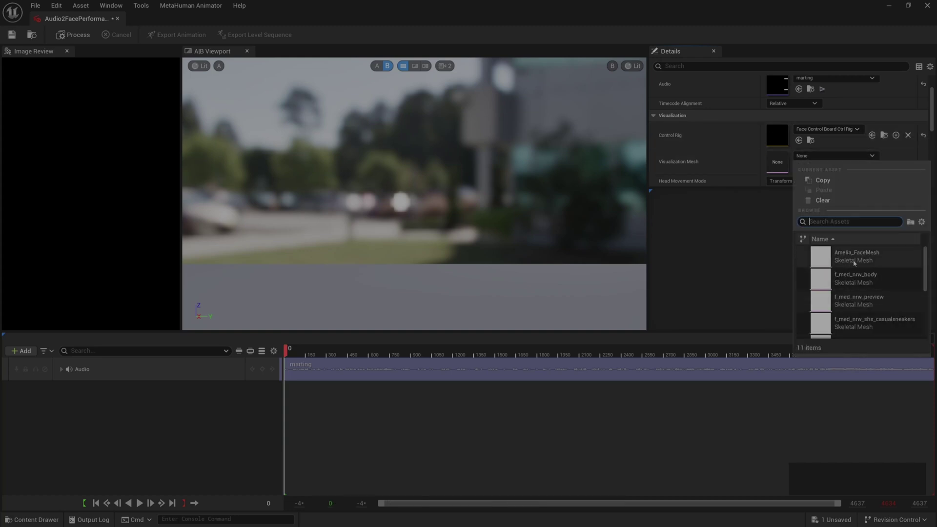
pyautogui.press('Escape')
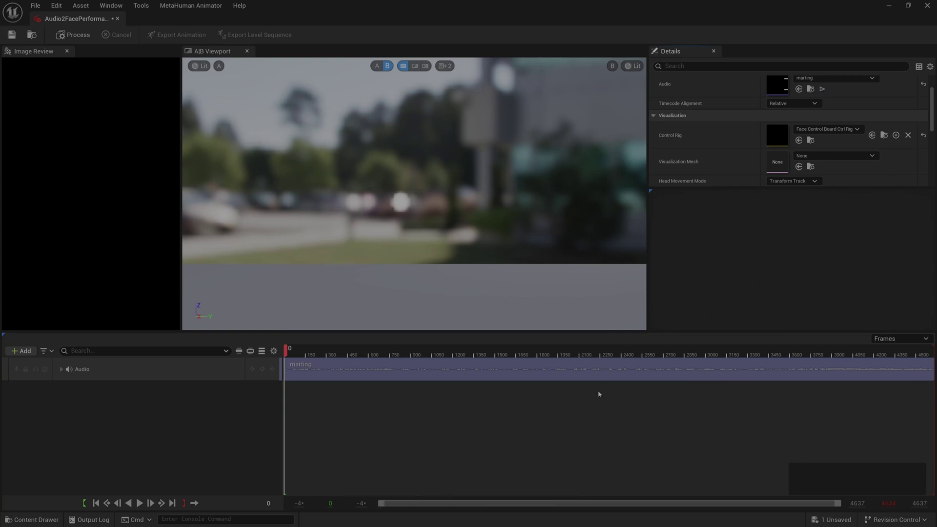
pyautogui.click(811, 166)
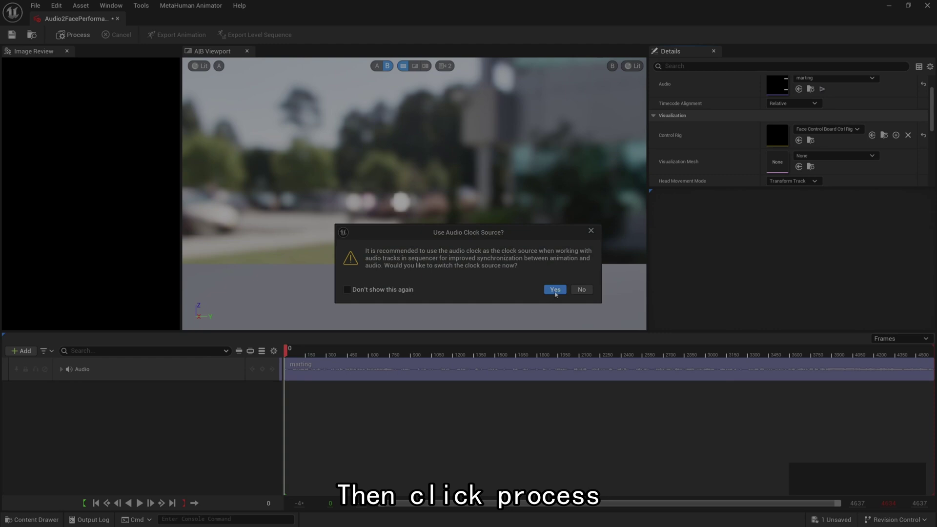
# Accept the audio clock source, zoom out the timeline, and Process the marting audio.
pyautogui.click(555, 289)
pyautogui.keyDown('ctrl'); pyautogui.scroll(-2, 534, 414); pyautogui.keyUp('ctrl')
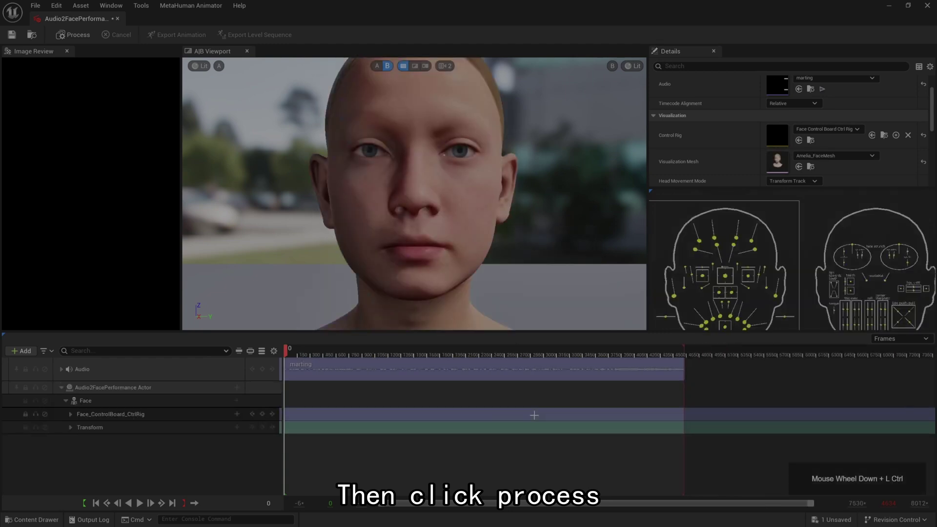
pyautogui.keyDown('ctrl'); pyautogui.scroll(-1, 533, 415); pyautogui.keyUp('ctrl')
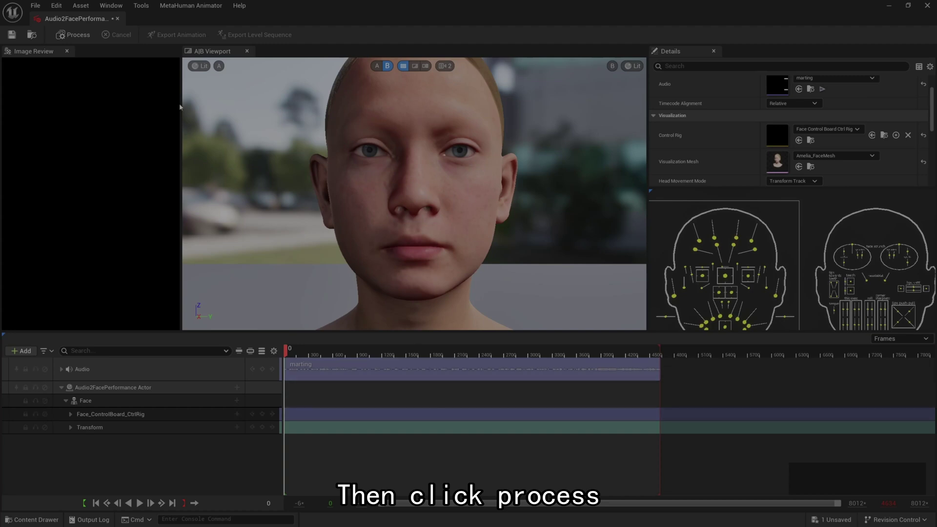
pyautogui.click(80, 35)
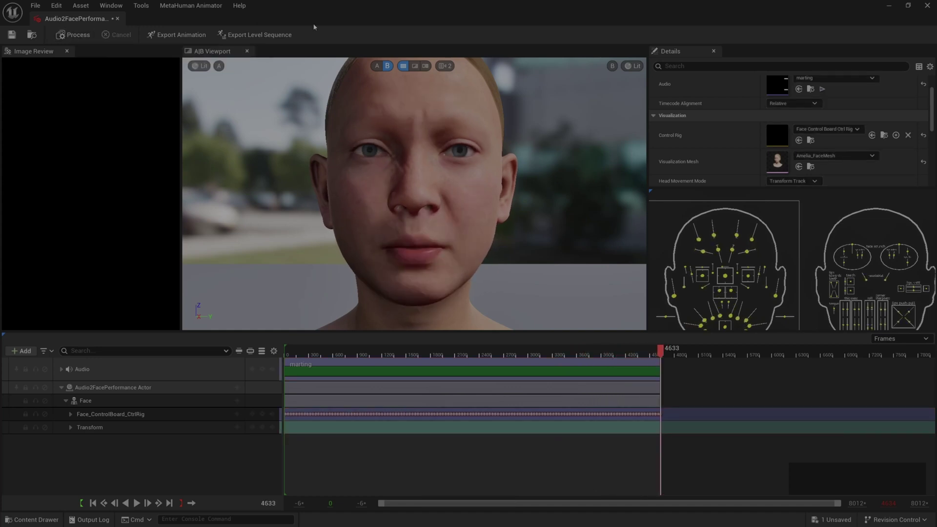
pyautogui.moveTo(657, 355); pyautogui.dragTo(286, 355)
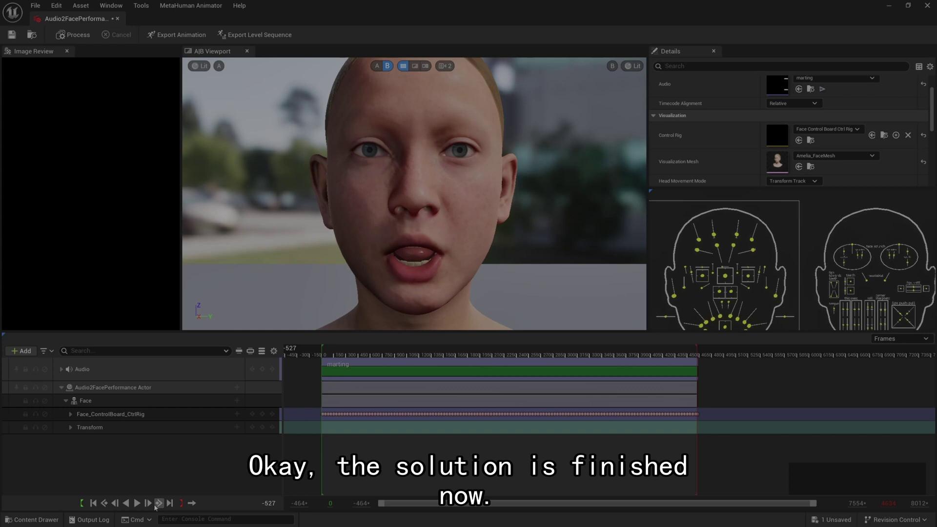
pyautogui.click(138, 505)
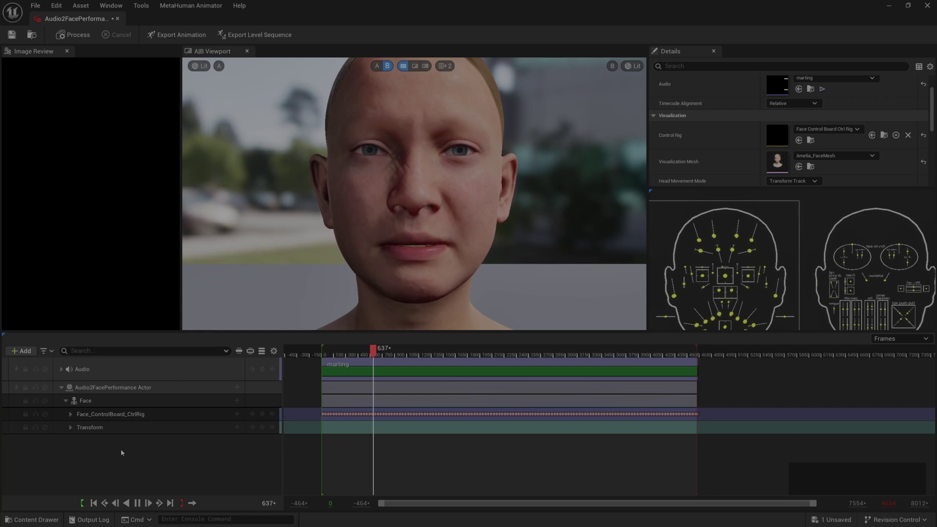
pyautogui.click(138, 503)
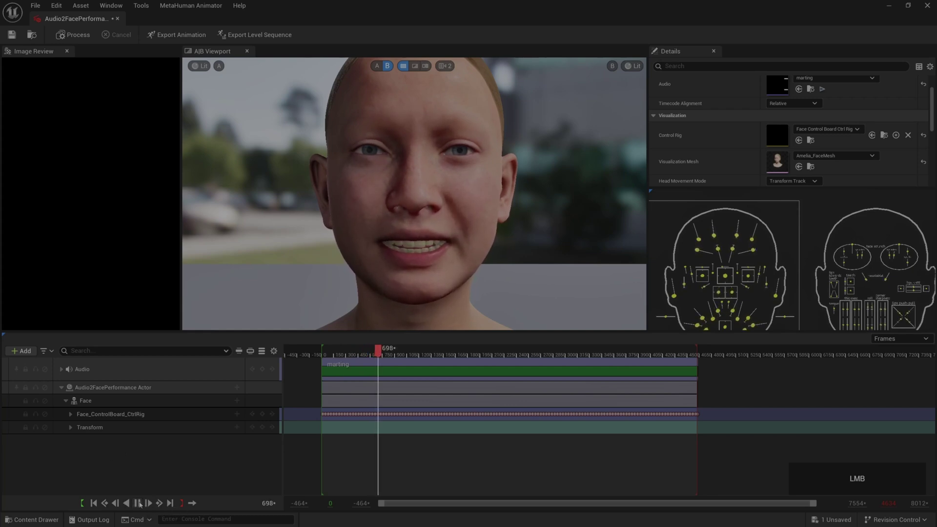
# Export LS_Audio2FacePerformance with the default name targeting BP_Amelia, then save the performance asset.
pyautogui.click(274, 35)
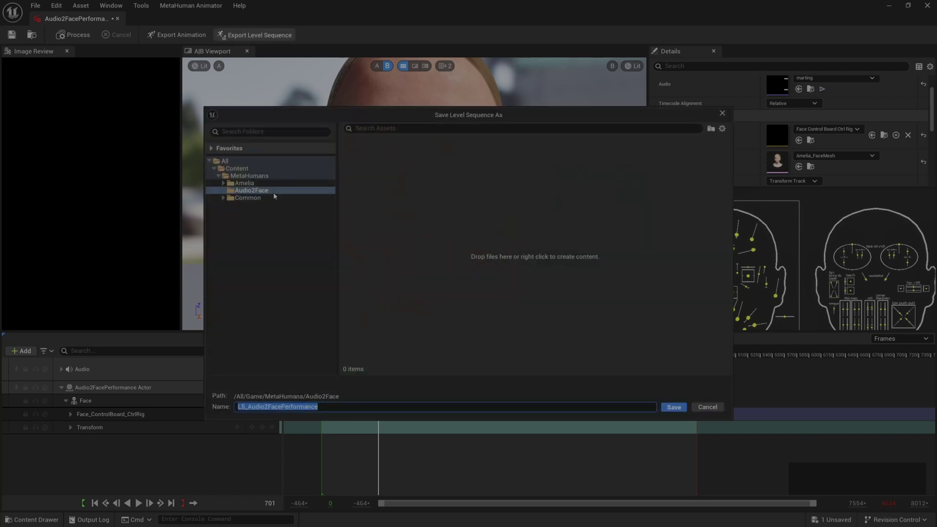
pyautogui.click(682, 412)
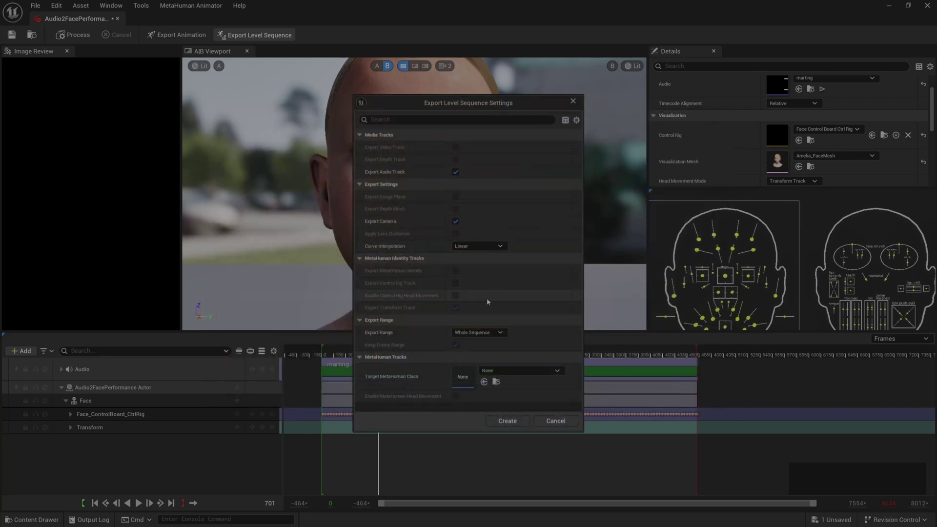
pyautogui.click(537, 372)
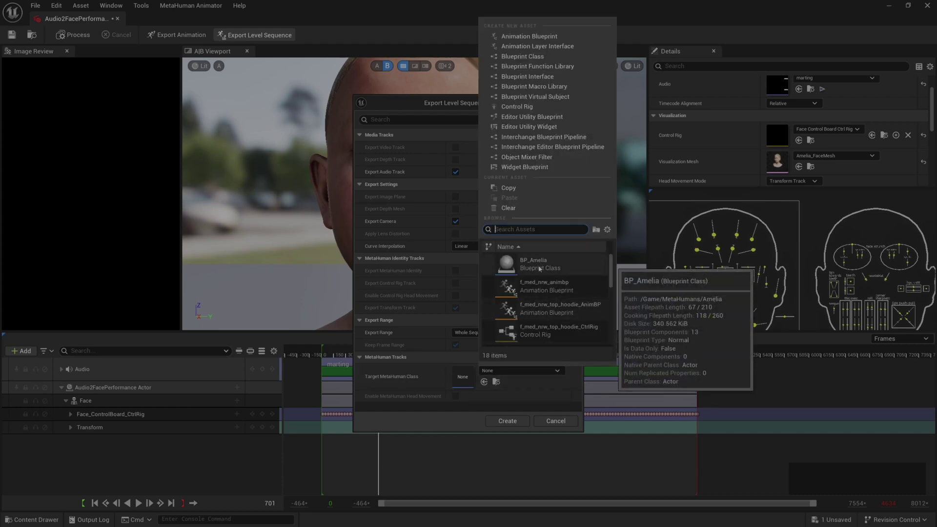
pyautogui.click(539, 267)
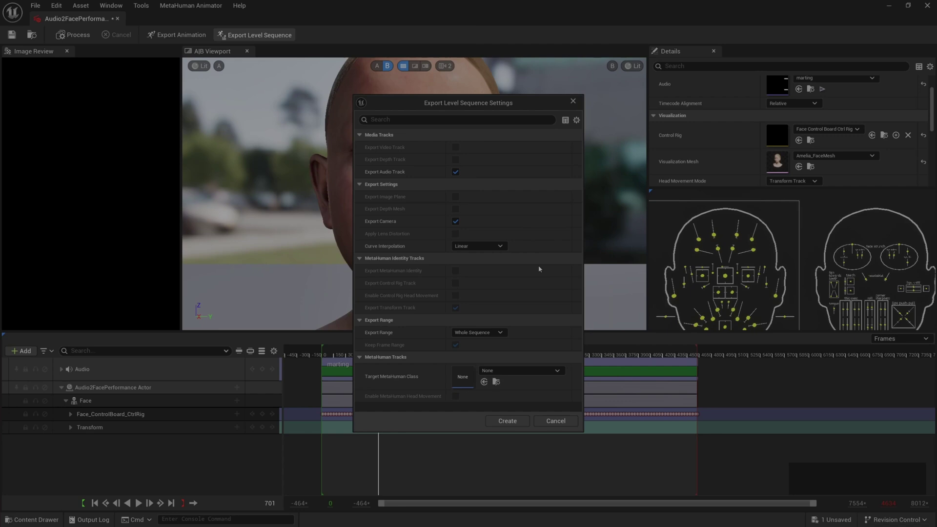
pyautogui.click(505, 421)
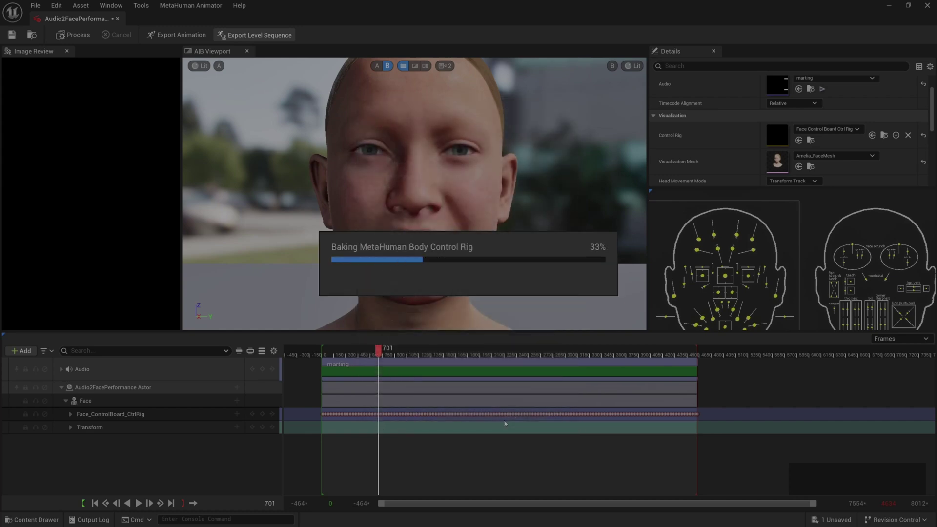
pyautogui.click(13, 35)
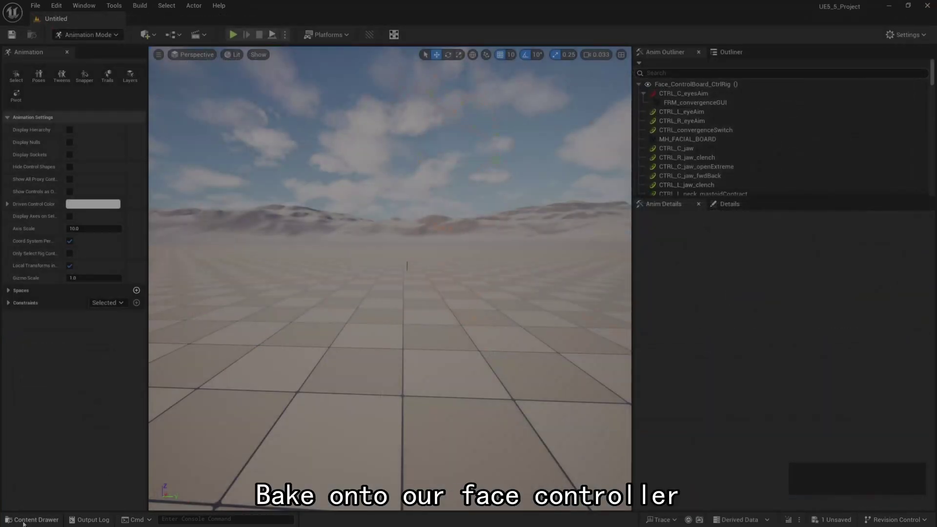
pyautogui.click(31, 520)
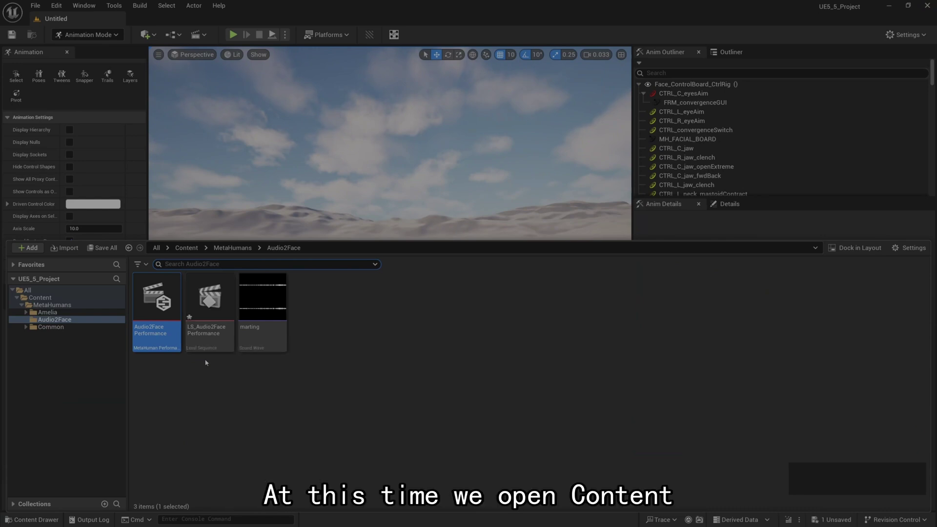
# Open LS_Audio2FacePerformance in Sequencer and make the Sequencer panel taller.
pyautogui.click(210, 297)
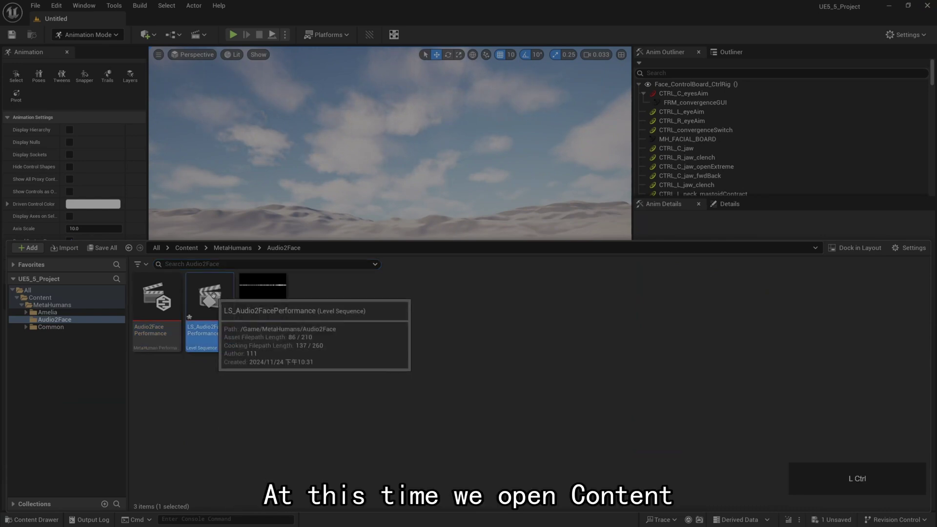
pyautogui.doubleClick(213, 297)
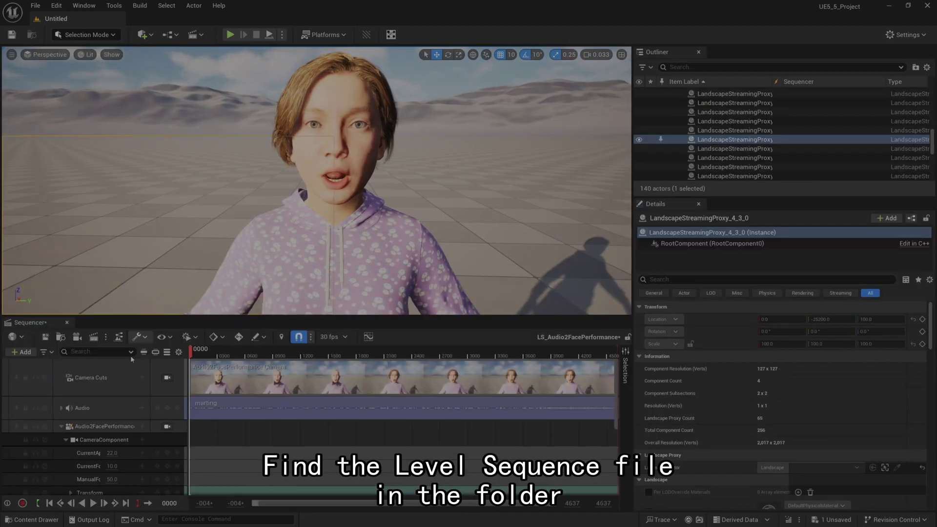
pyautogui.moveTo(122, 318); pyautogui.dragTo(122, 288)
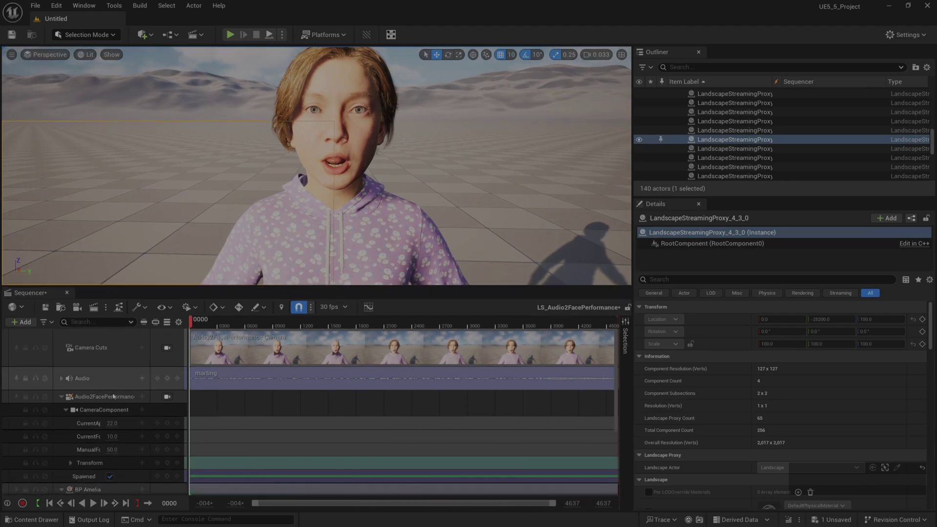
pyautogui.scroll(-3, 95, 439)
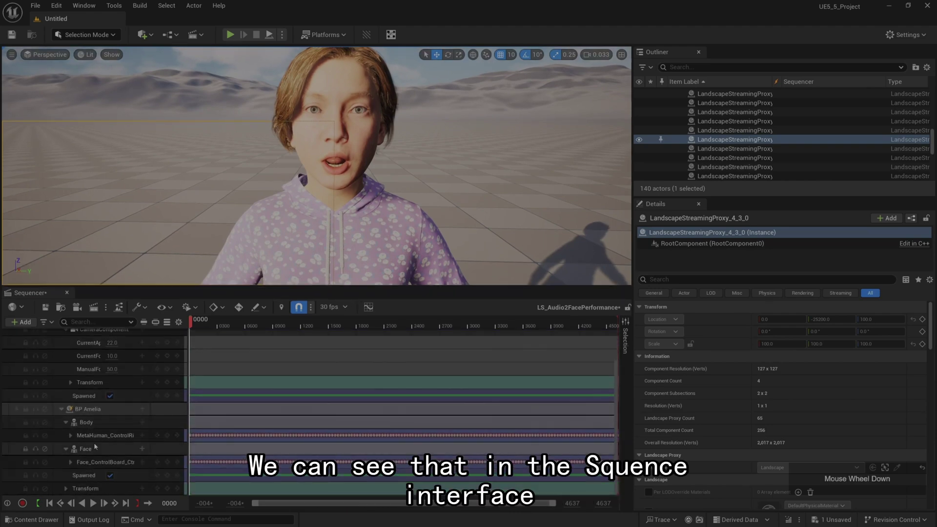
# Select the Face_ControlBoard track, scrub from frame 1039, and play the sequence.
pyautogui.click(109, 464)
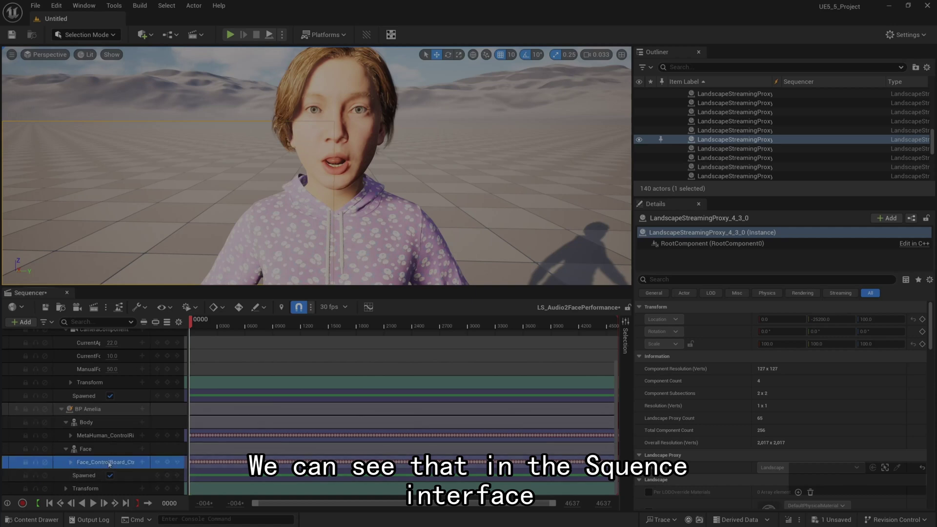
pyautogui.click(288, 326)
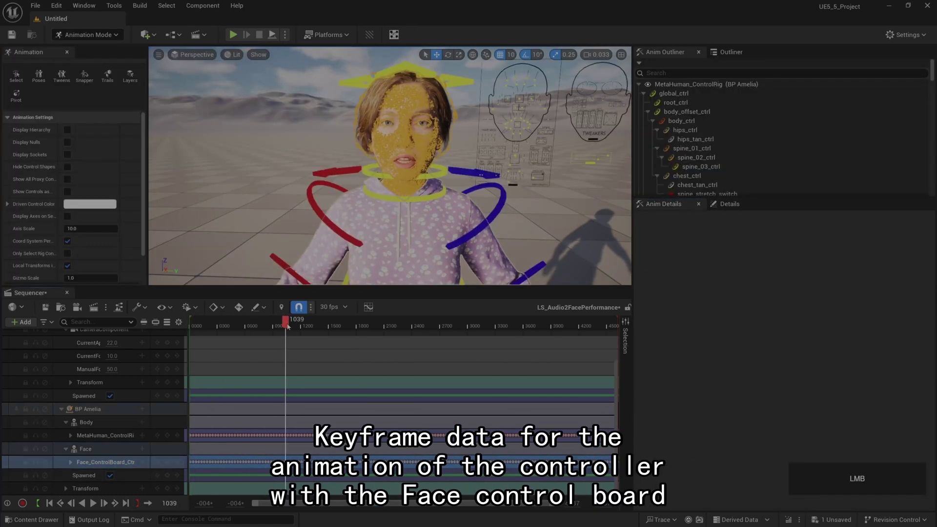
pyautogui.moveTo(288, 327); pyautogui.dragTo(335, 326)
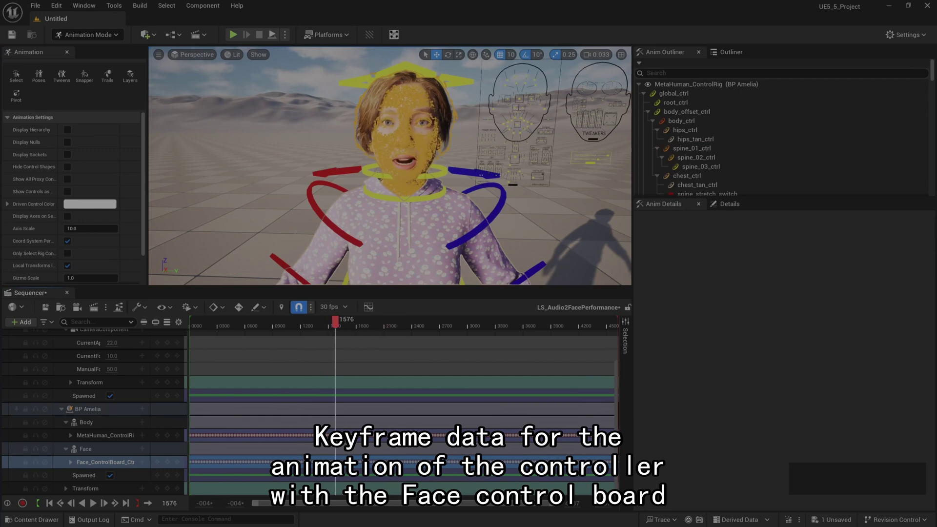
pyautogui.click(297, 188)
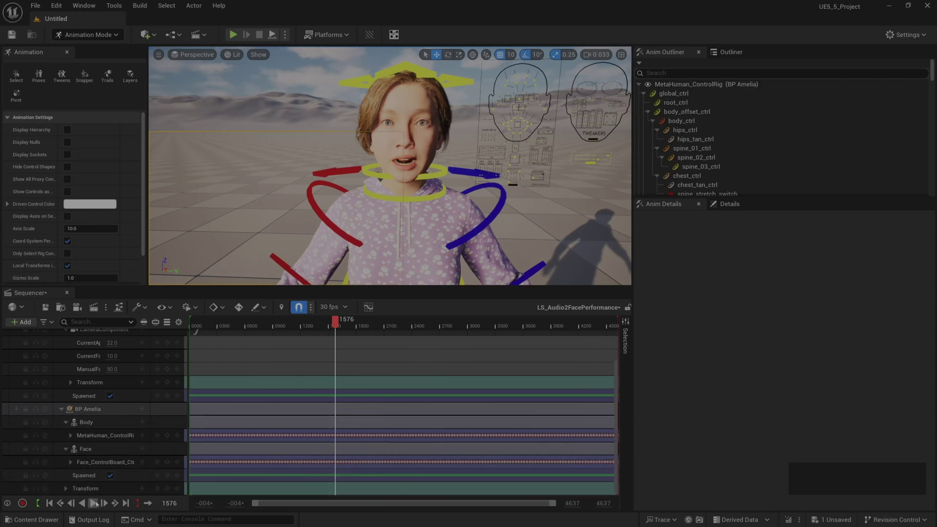
pyautogui.press('space')
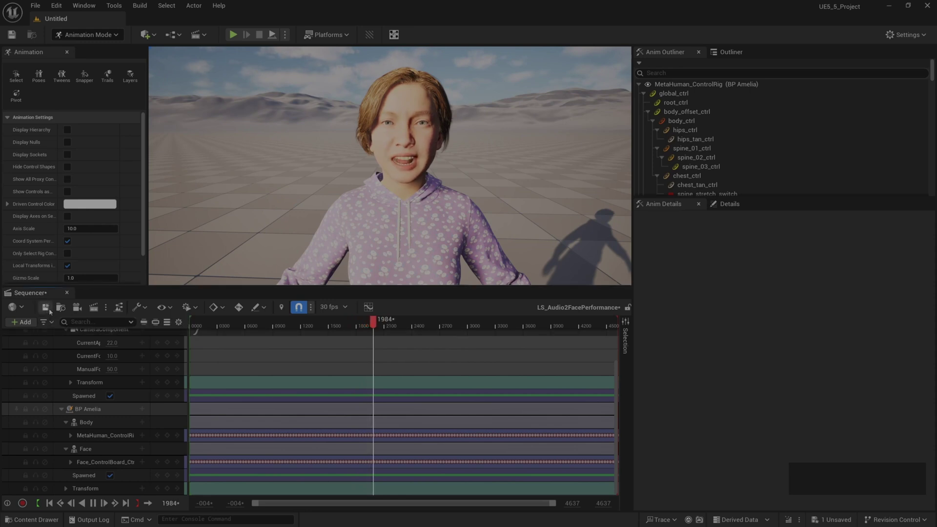
# Pause playback at frame 2037 and bring up the Audio2Face folder's context menu.
pyautogui.click(93, 503)
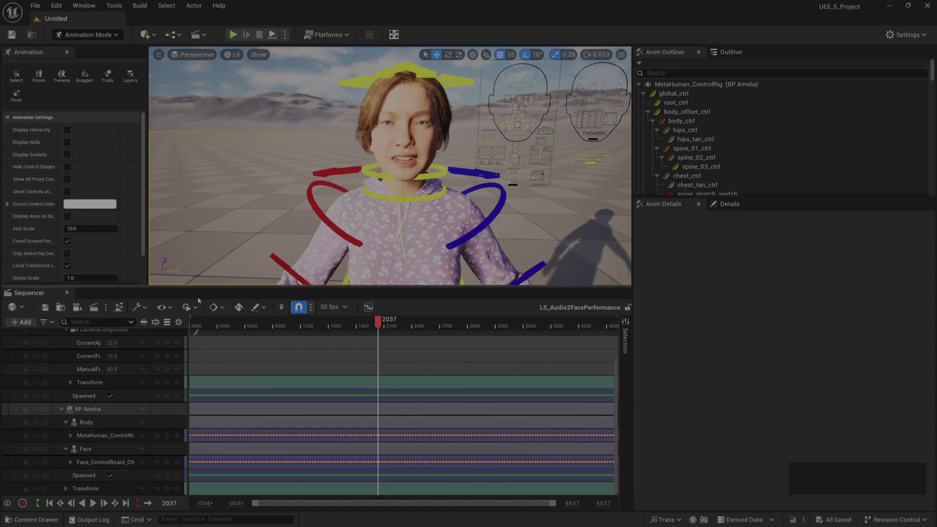
pyautogui.click(33, 519)
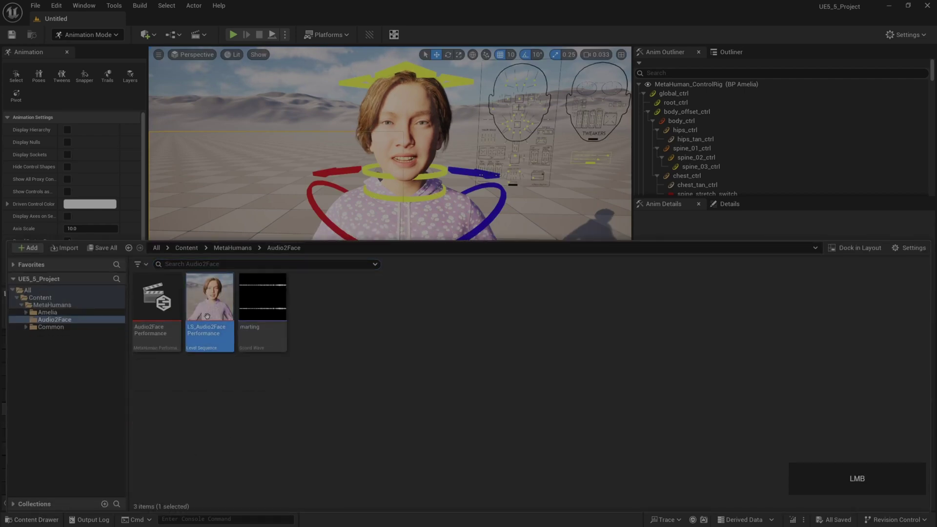
pyautogui.click(372, 35)
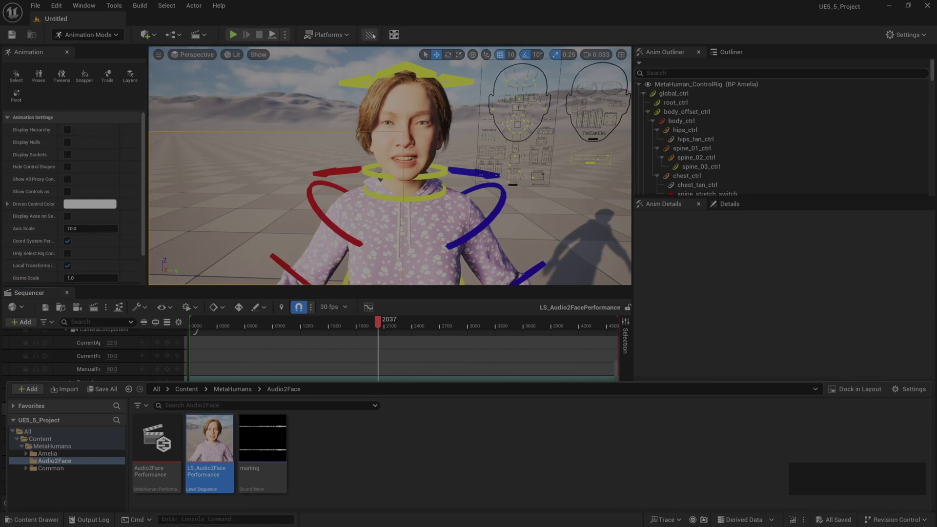
pyautogui.click(43, 518)
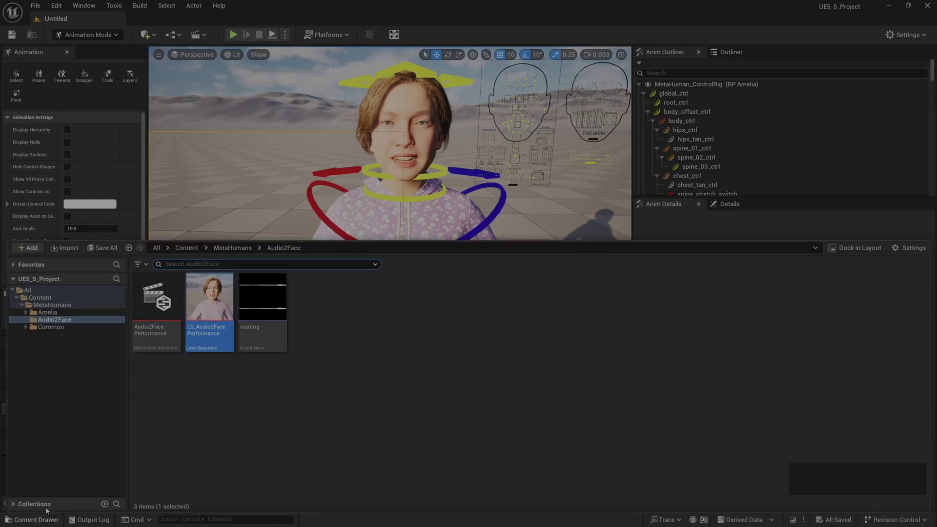
pyautogui.rightClick(68, 320)
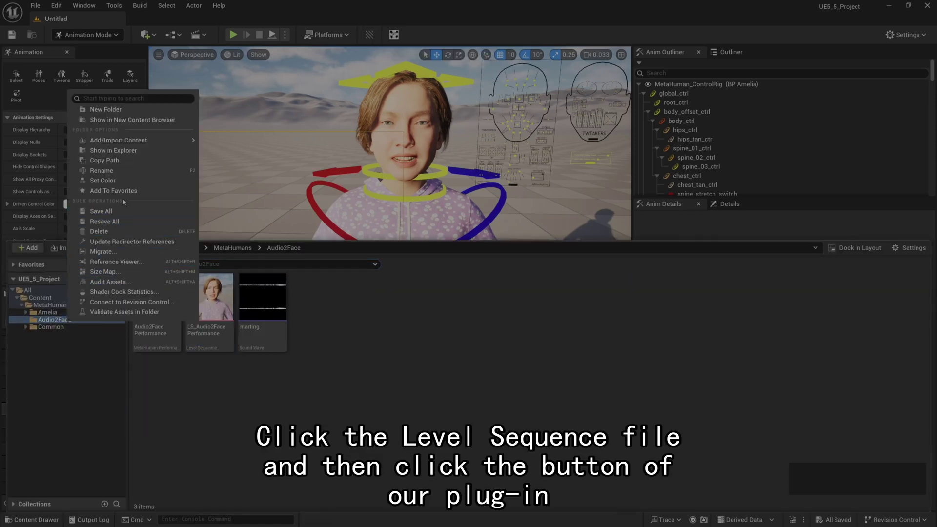
# Show Audio2Face in Explorer, go to the project's Saved folder, and select Face_ControlBoard_CtrlRig.json and its path.
pyautogui.click(135, 150)
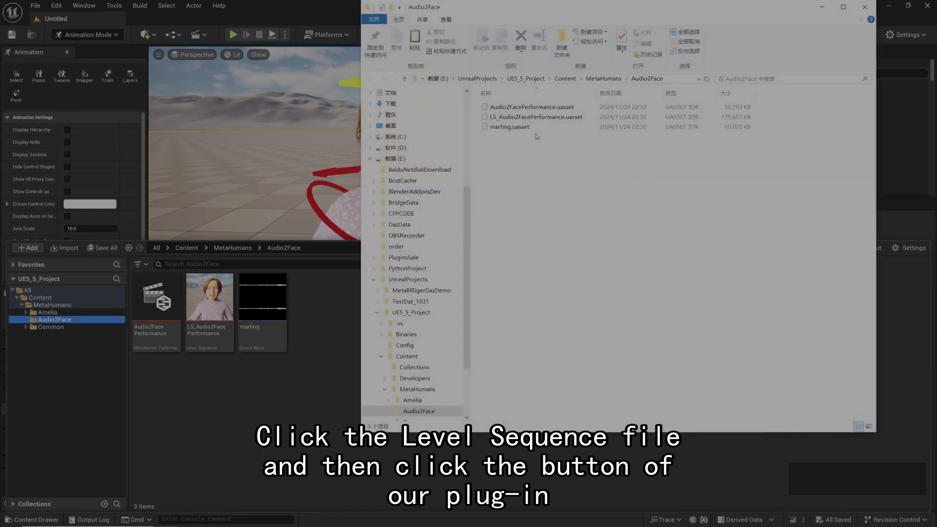
pyautogui.click(564, 79)
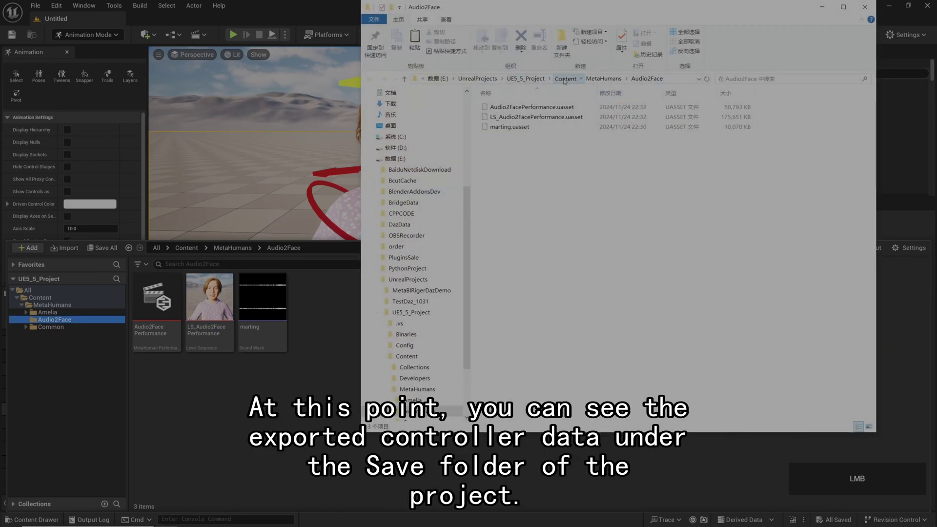
pyautogui.click(543, 79)
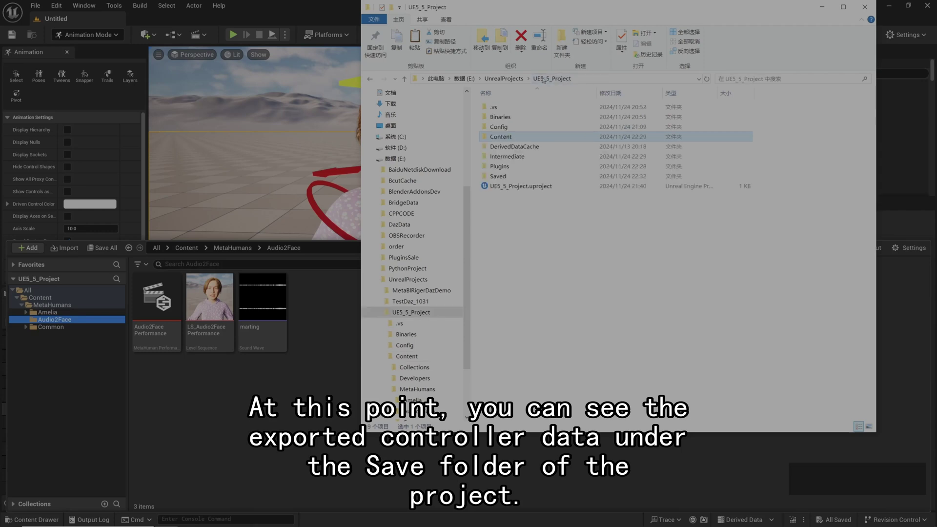
pyautogui.doubleClick(508, 176)
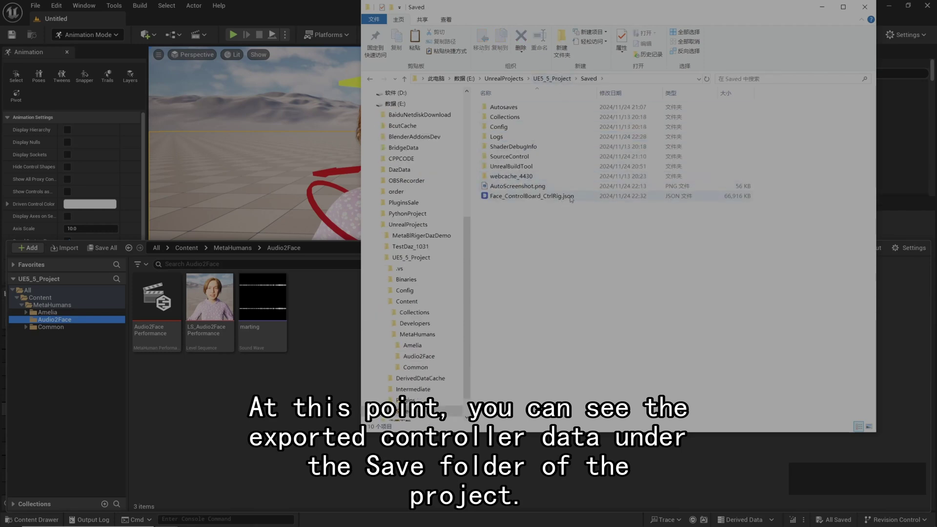
pyautogui.click(570, 197)
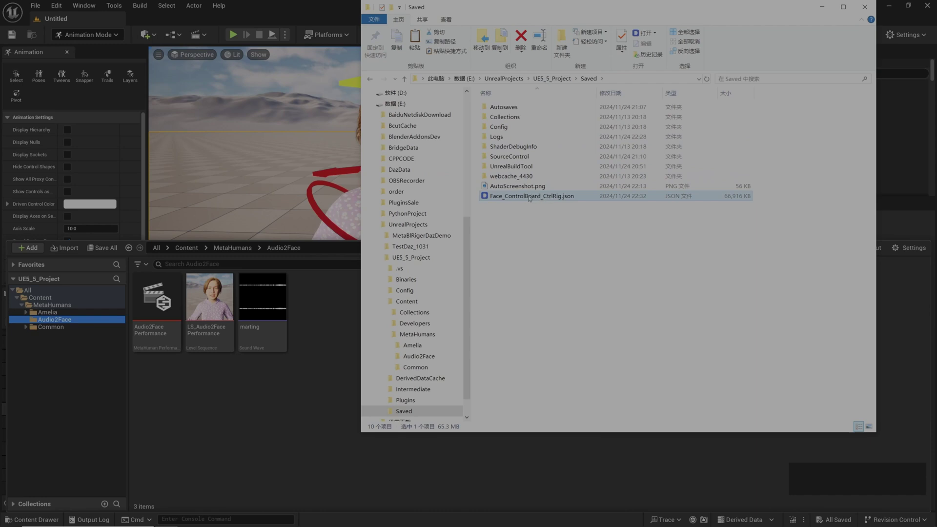
pyautogui.click(644, 78)
pyautogui.hotkey('ctrl', 'c')
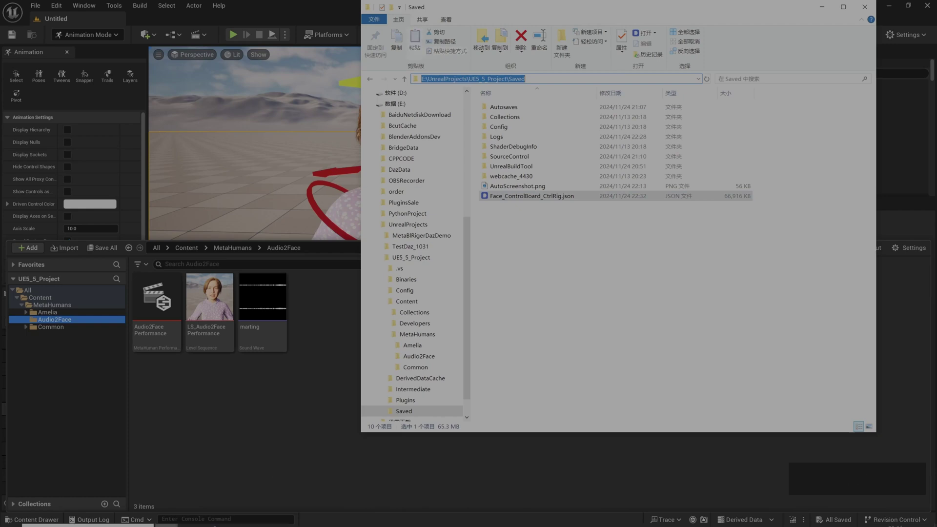
pyautogui.moveTo(283, 524)
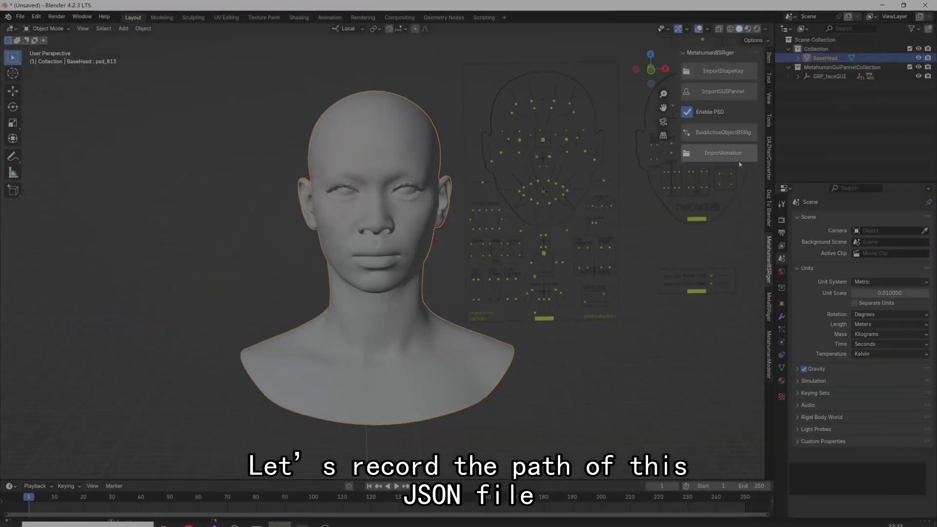
# Import Face_ControlBoard_CtrlRig.json from the Unreal project's Saved folder onto the face rig via ImportAnimation.
pyautogui.click(732, 156)
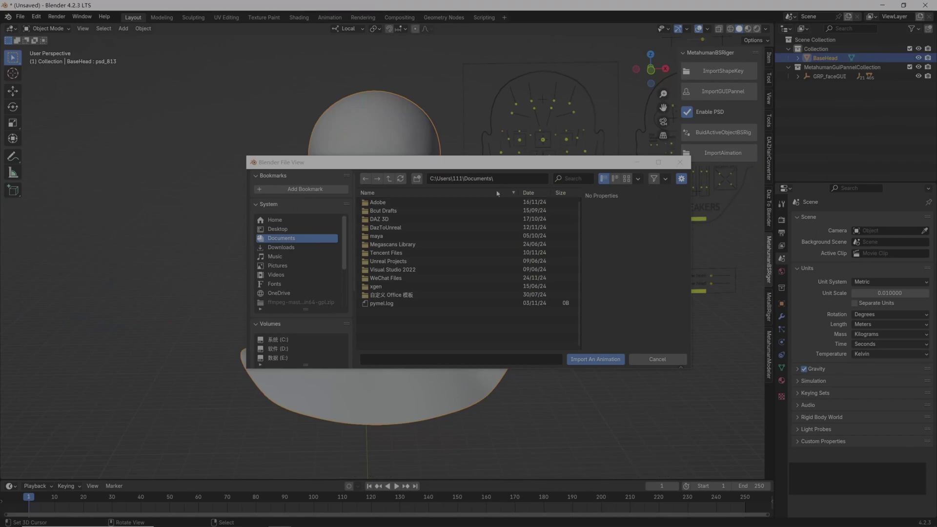
pyautogui.click(503, 179)
pyautogui.hotkey('ctrl', 'v')
pyautogui.press('Return')
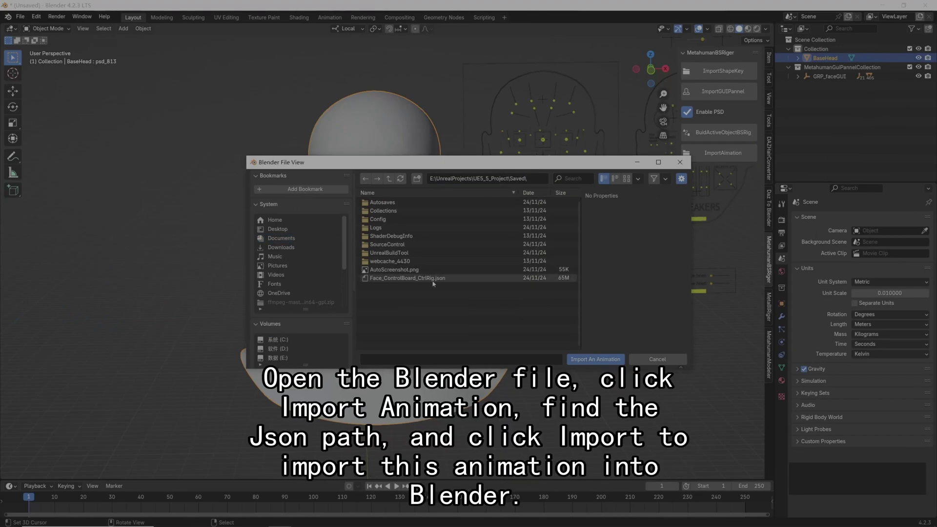
pyautogui.click(407, 278)
pyautogui.moveTo(563, 167); pyautogui.dragTo(437, 158)
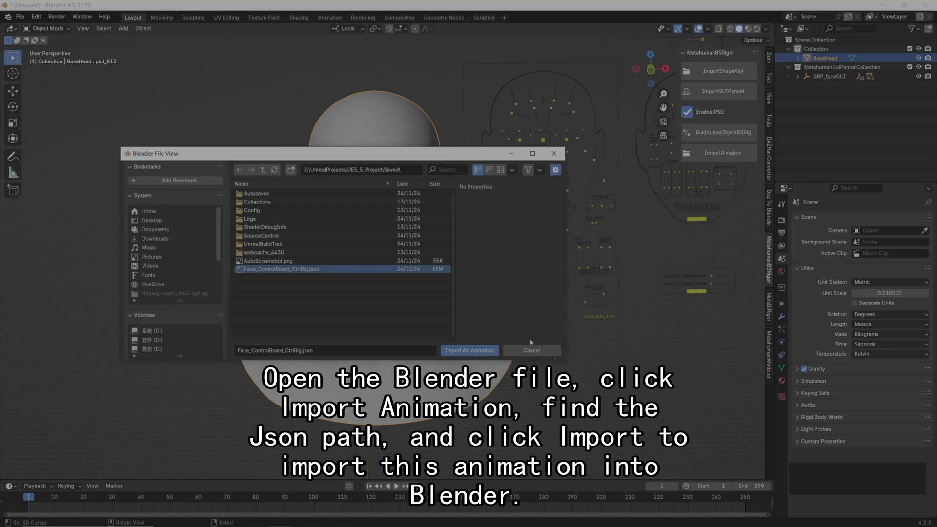
pyautogui.click(469, 350)
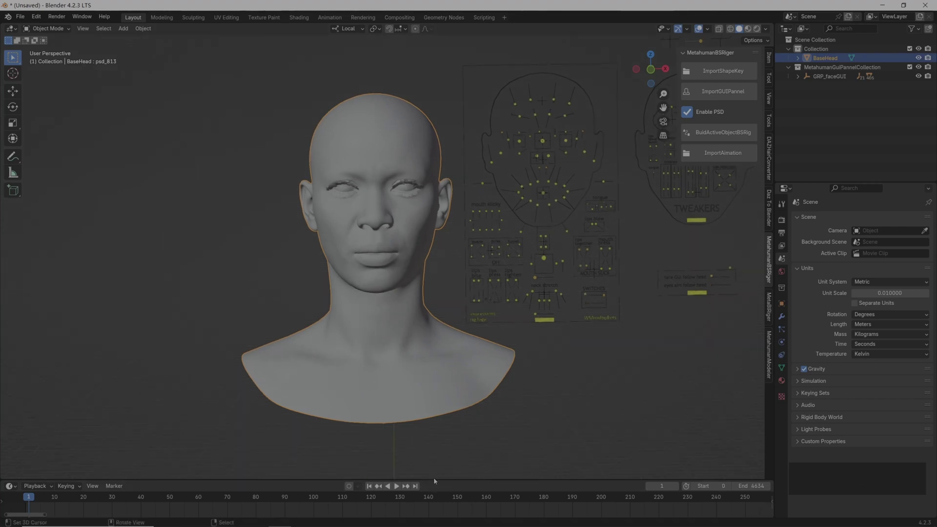
# Enlarge the timeline, play the head's speech animation, then stop back at frame 0.
pyautogui.moveTo(433, 479); pyautogui.dragTo(434, 376)
pyautogui.scroll(-2, 440, 432)
pyautogui.scroll(-15, 440, 432)
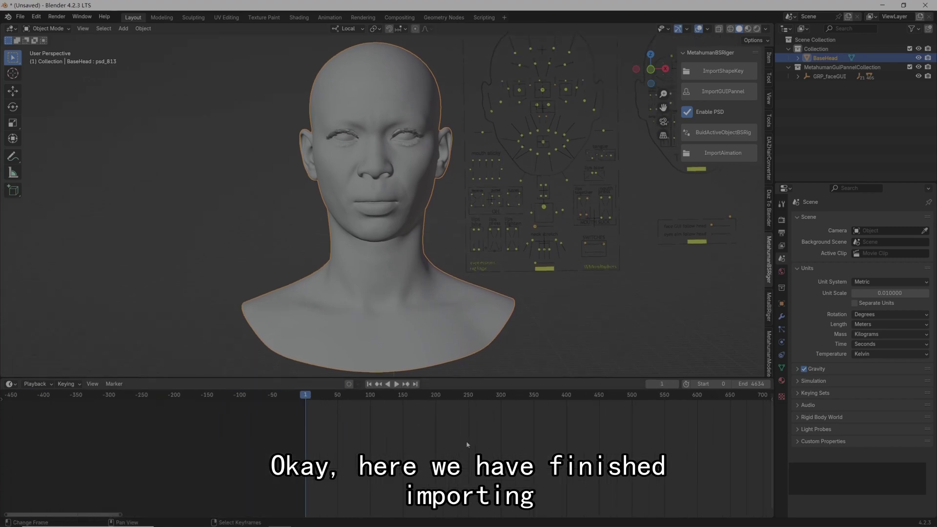
pyautogui.hscroll(2, 526, 456)
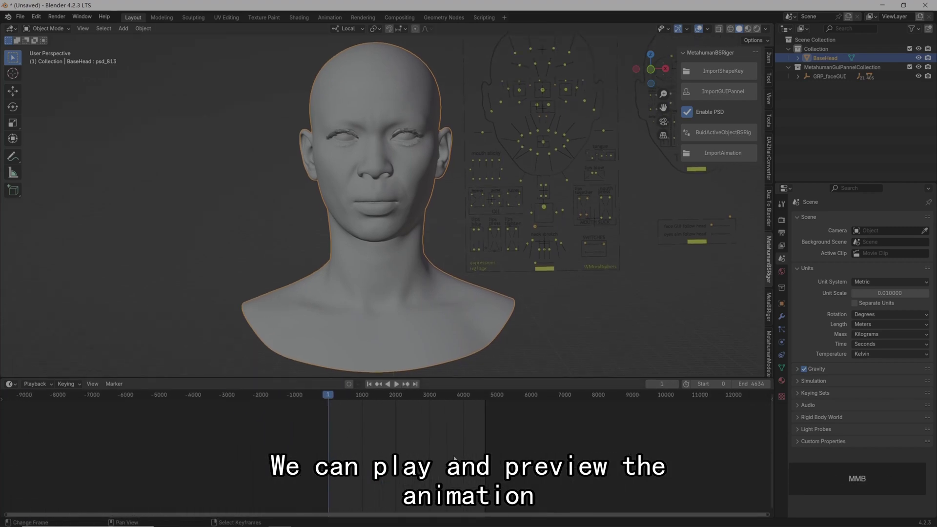
pyautogui.press('space')
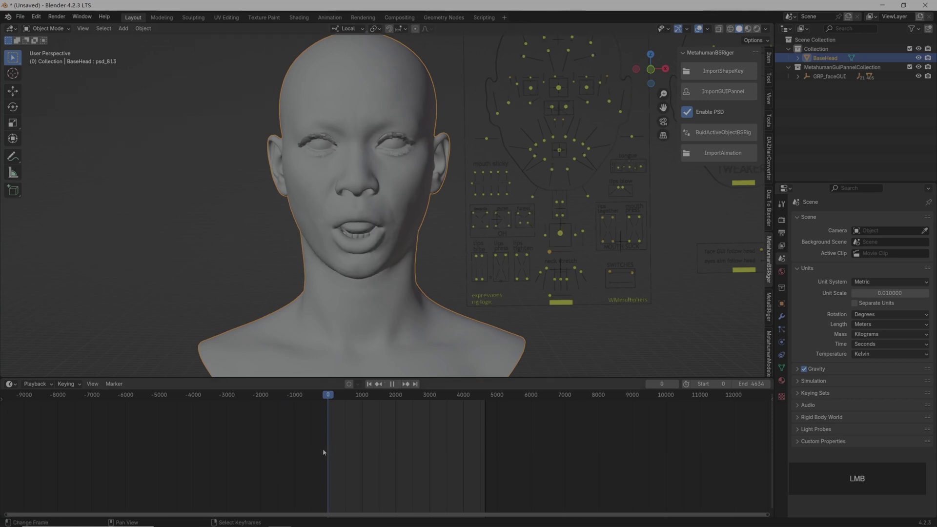
pyautogui.click(396, 385)
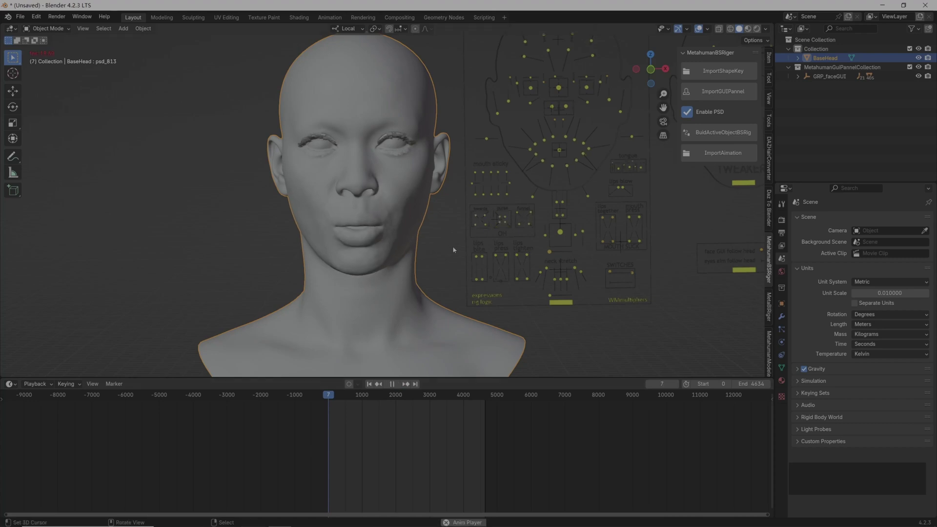
pyautogui.keyDown('shift'); pyautogui.moveTo(448, 247); pyautogui.dragTo(439, 259, button='middle'); pyautogui.keyUp('shift')
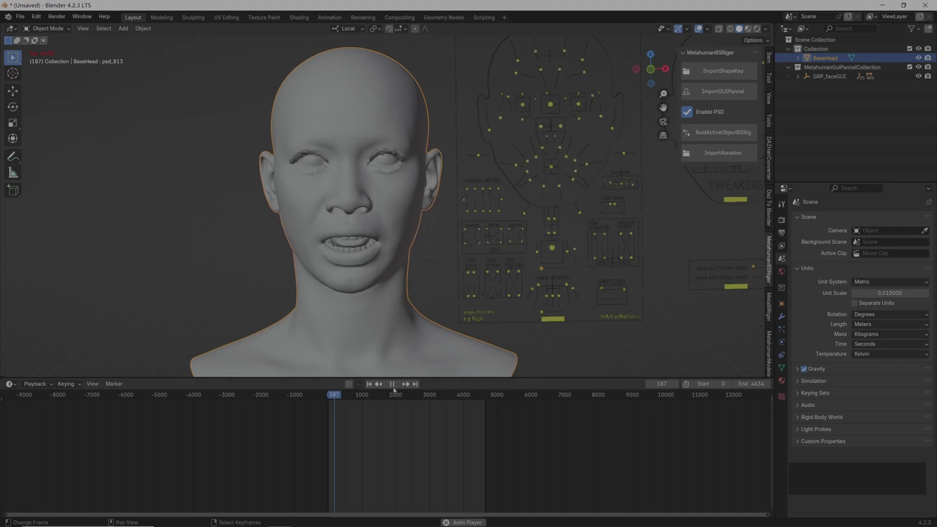
pyautogui.press('Escape')
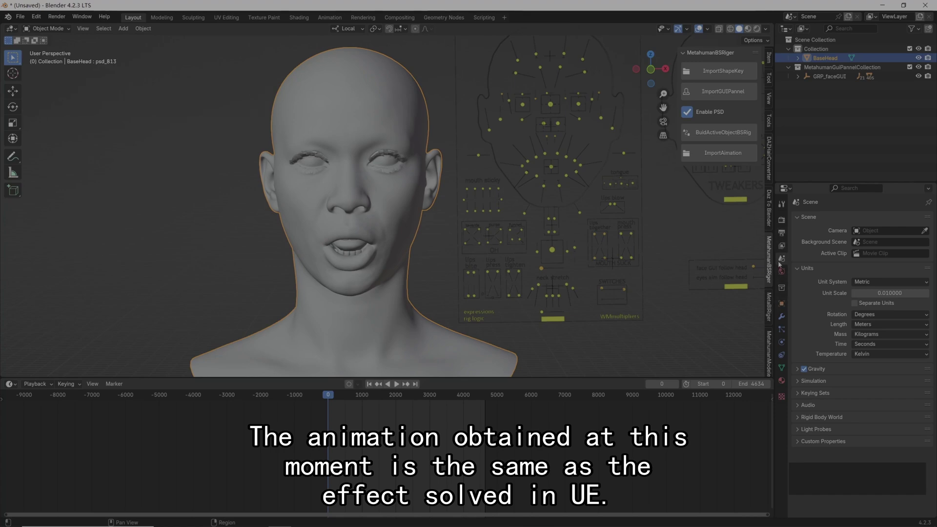
# Set the scene frame rate to 30 fps in the Output properties.
pyautogui.click(781, 236)
pyautogui.click(878, 301)
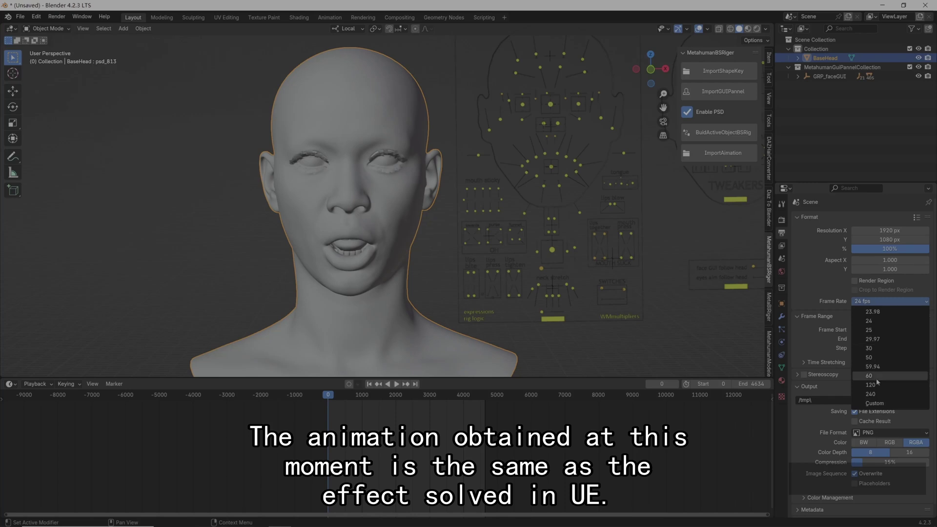
pyautogui.click(872, 349)
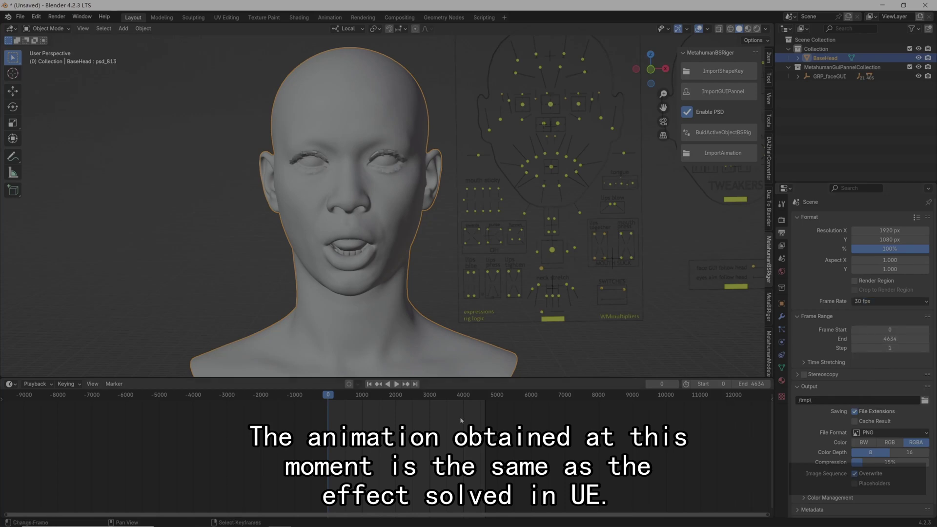
# Deselect BaseHead, play the facial animation and scrub to around frame 1381.
pyautogui.click(233, 280)
pyautogui.click(396, 384)
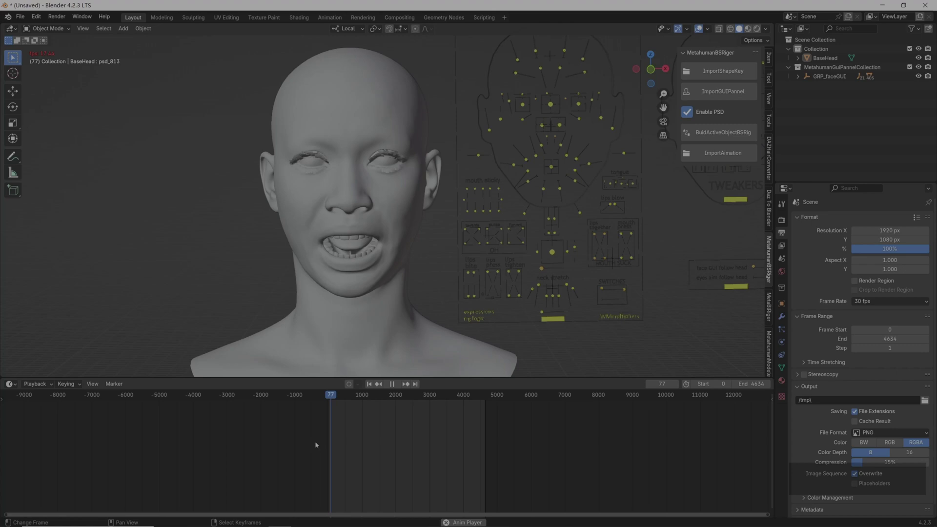
pyautogui.click(336, 453)
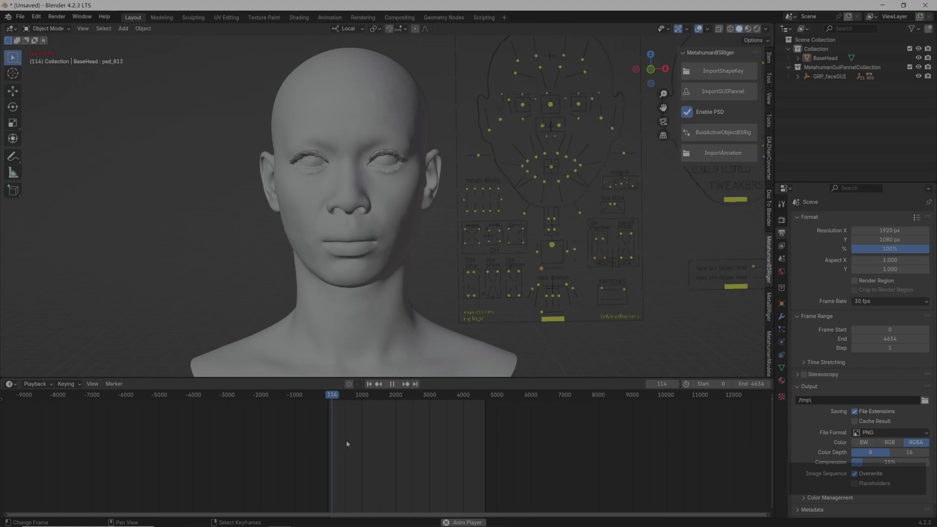
pyautogui.moveTo(356, 447); pyautogui.dragTo(373, 442)
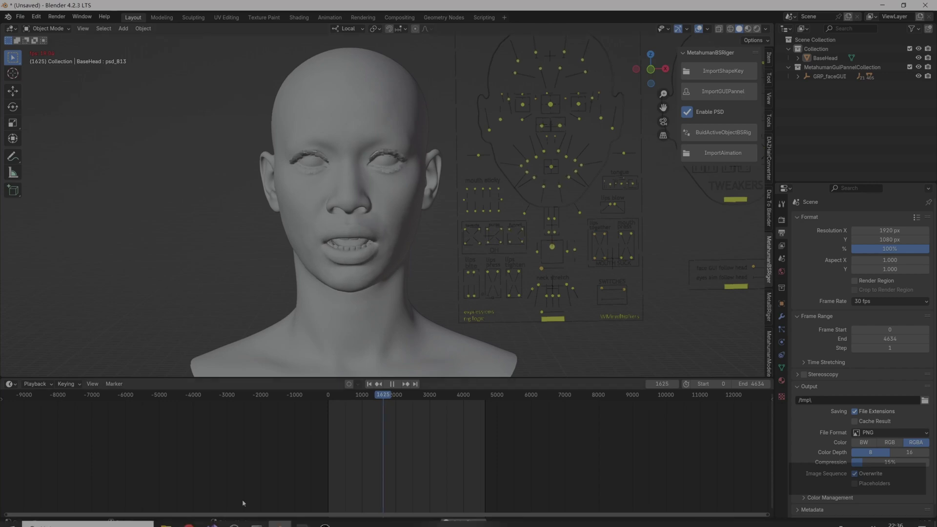
pyautogui.moveTo(166, 523)
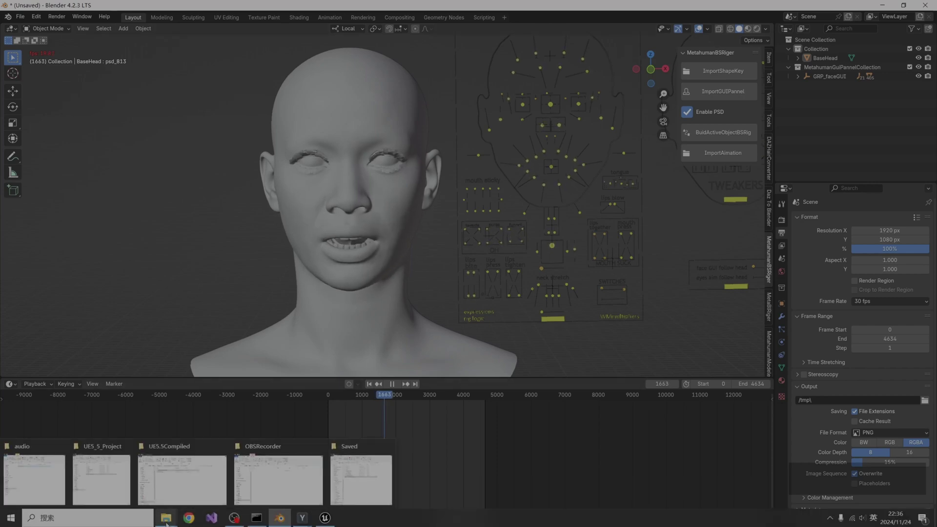
pyautogui.click(182, 478)
pyautogui.click(176, 197)
pyautogui.rightClick(177, 202)
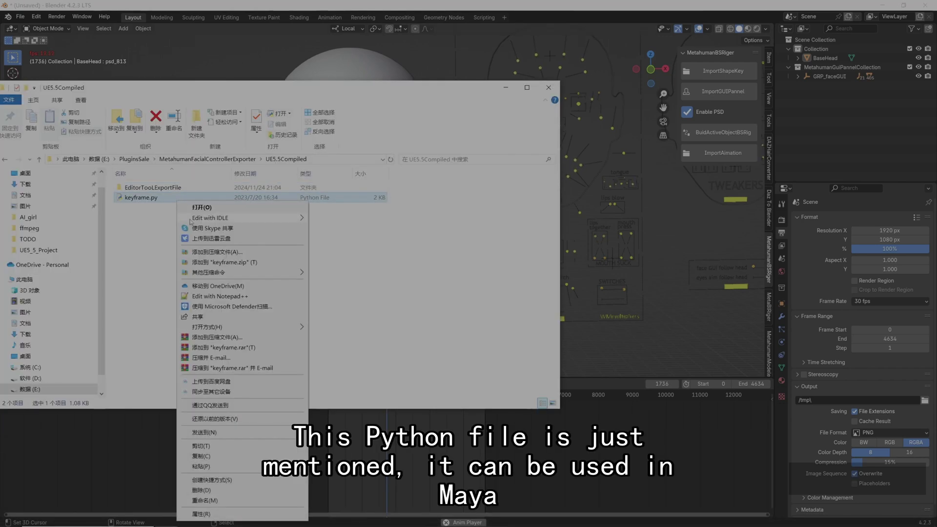
pyautogui.click(144, 202)
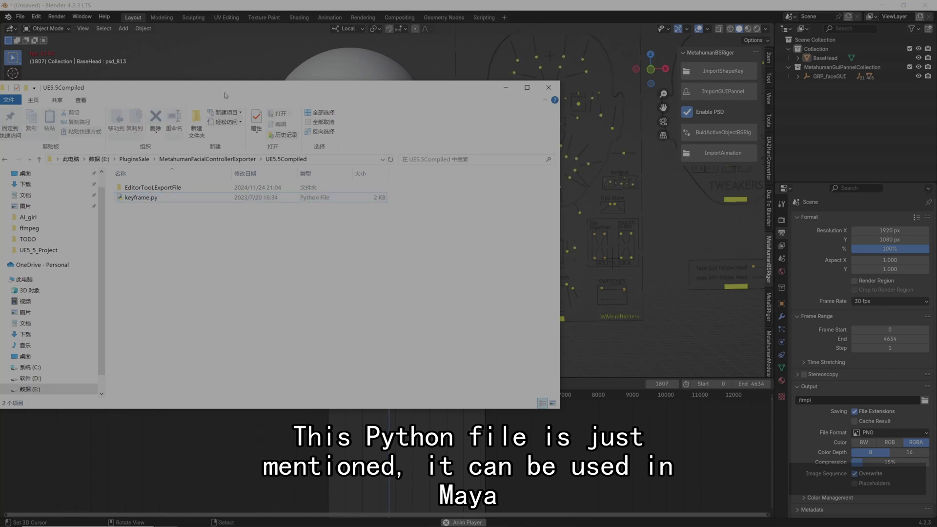
pyautogui.moveTo(225, 95); pyautogui.dragTo(287, 141)
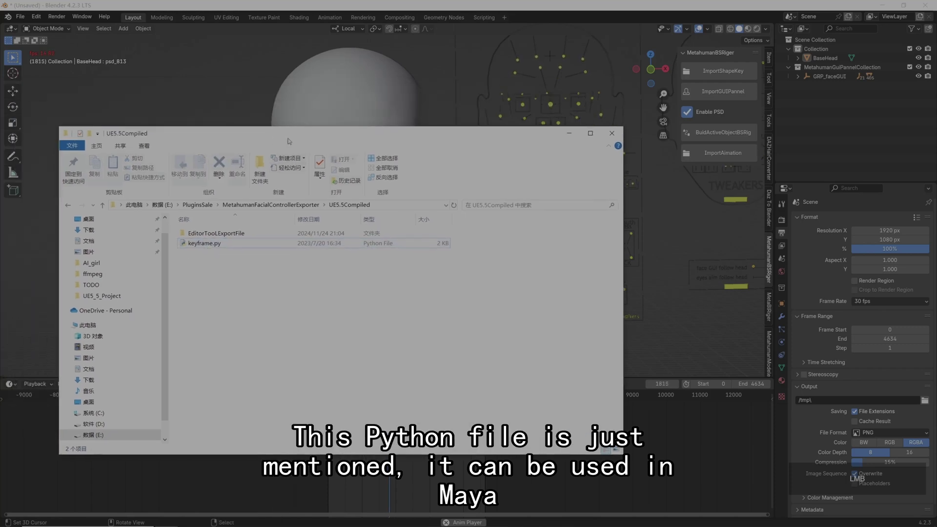
pyautogui.click(566, 137)
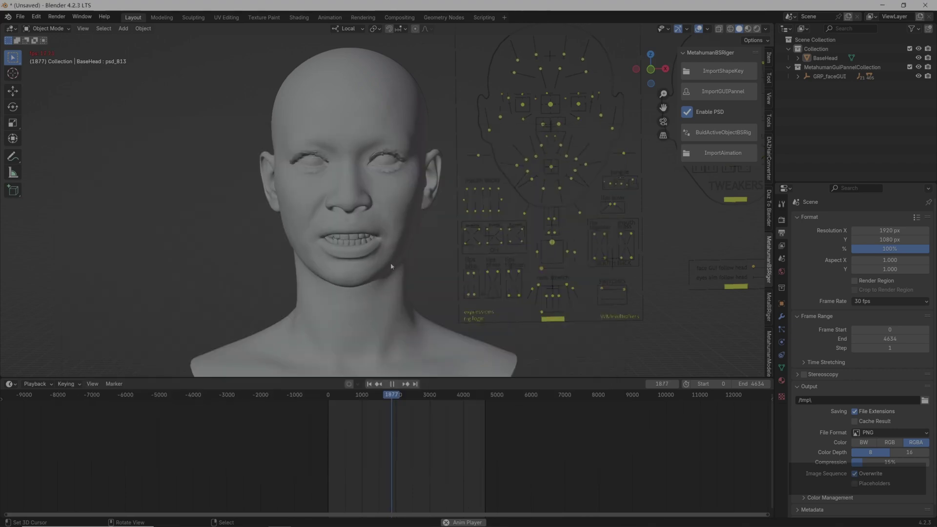